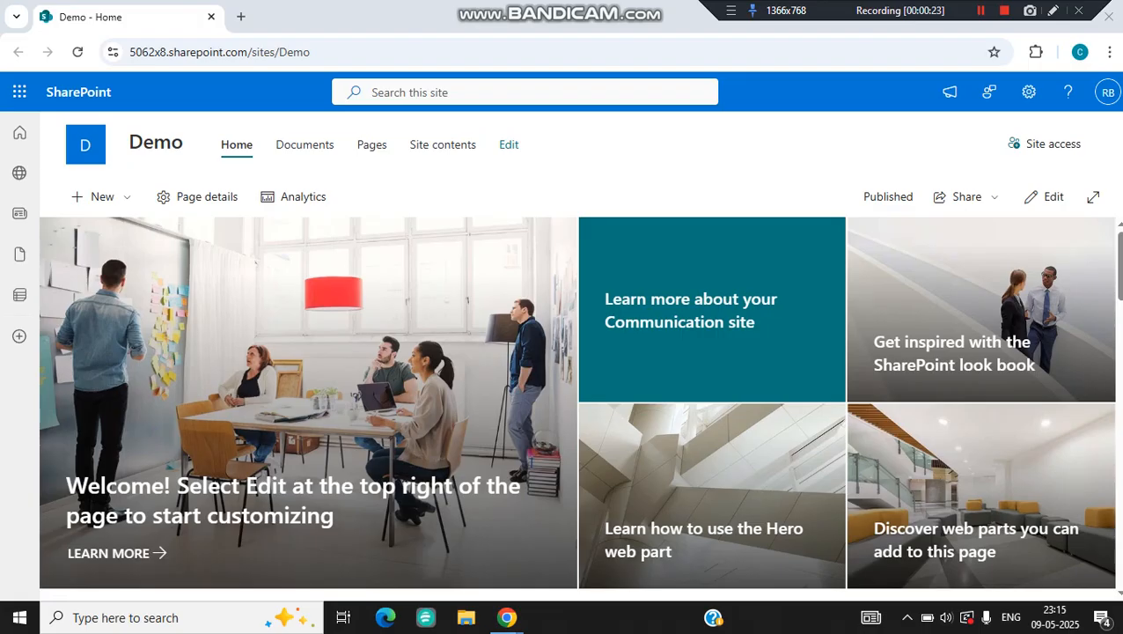
# Open the Demo site's advanced permissions settings and go to its list of permission levels.
pyautogui.moveTo(348, 52); pyautogui.dragTo(156, 52)
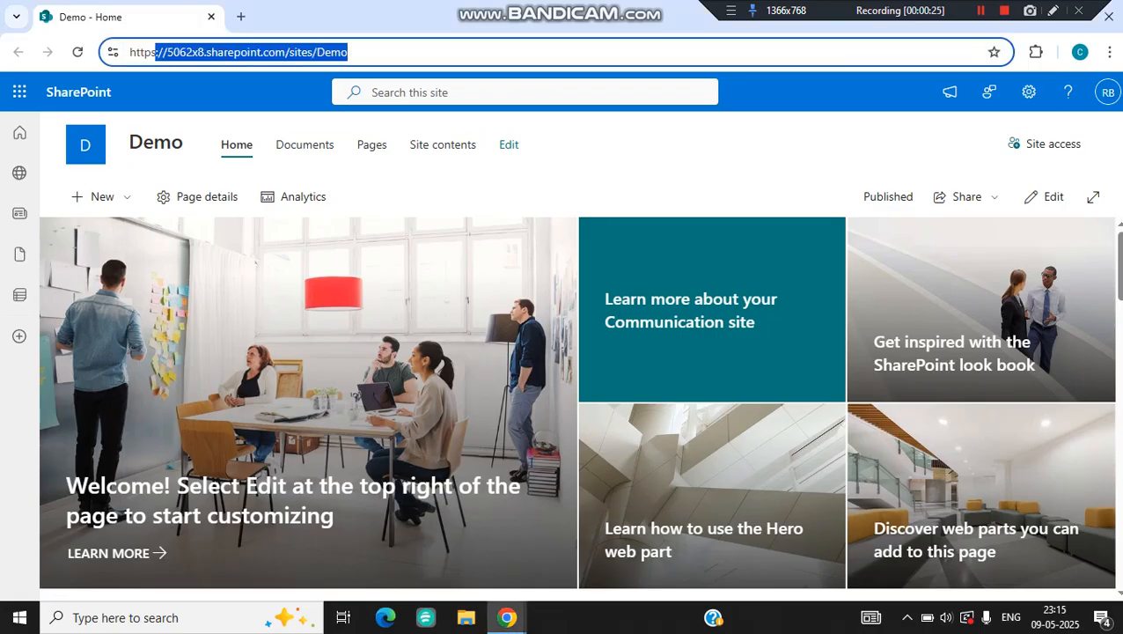
pyautogui.click(349, 52)
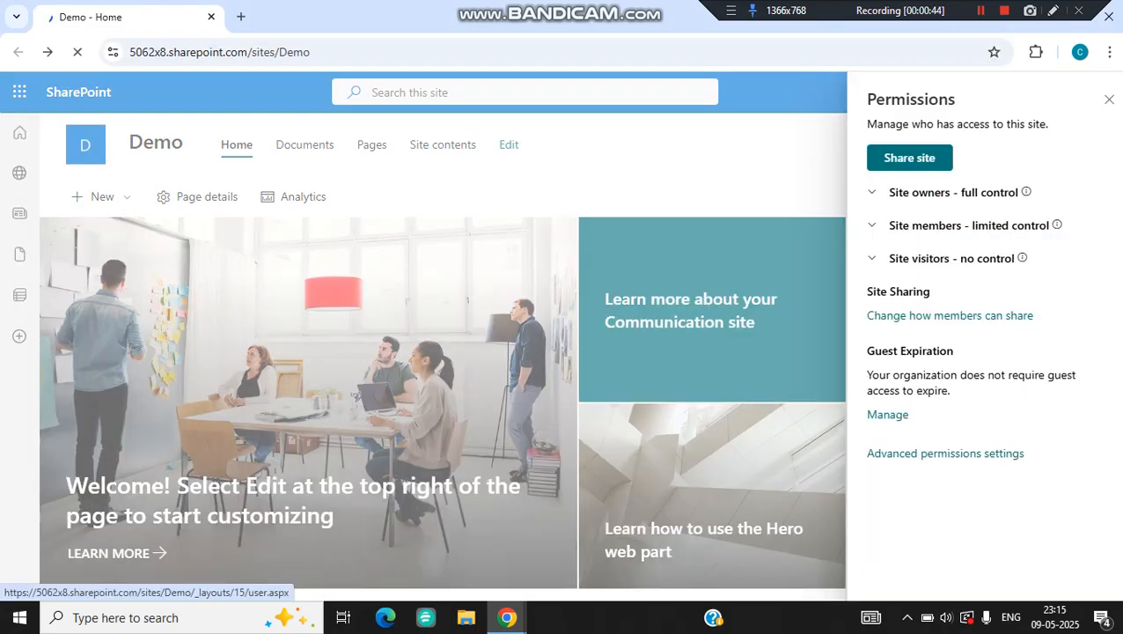
pyautogui.click(942, 454)
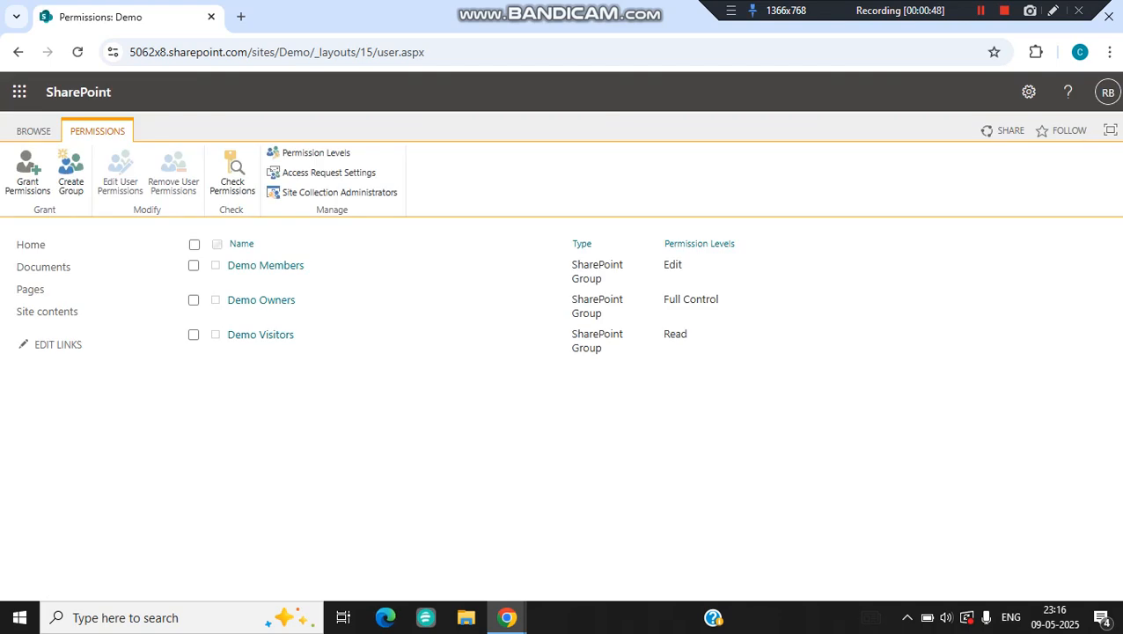
pyautogui.click(315, 152)
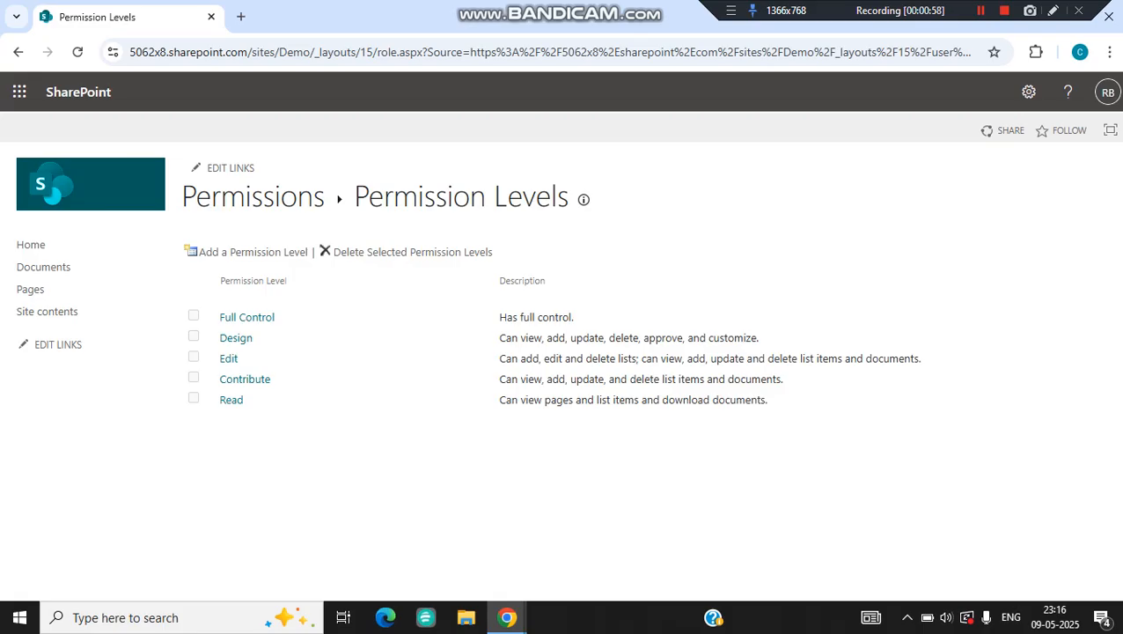
# Open the Design permission level and start a copy of it.
pyautogui.click(236, 338)
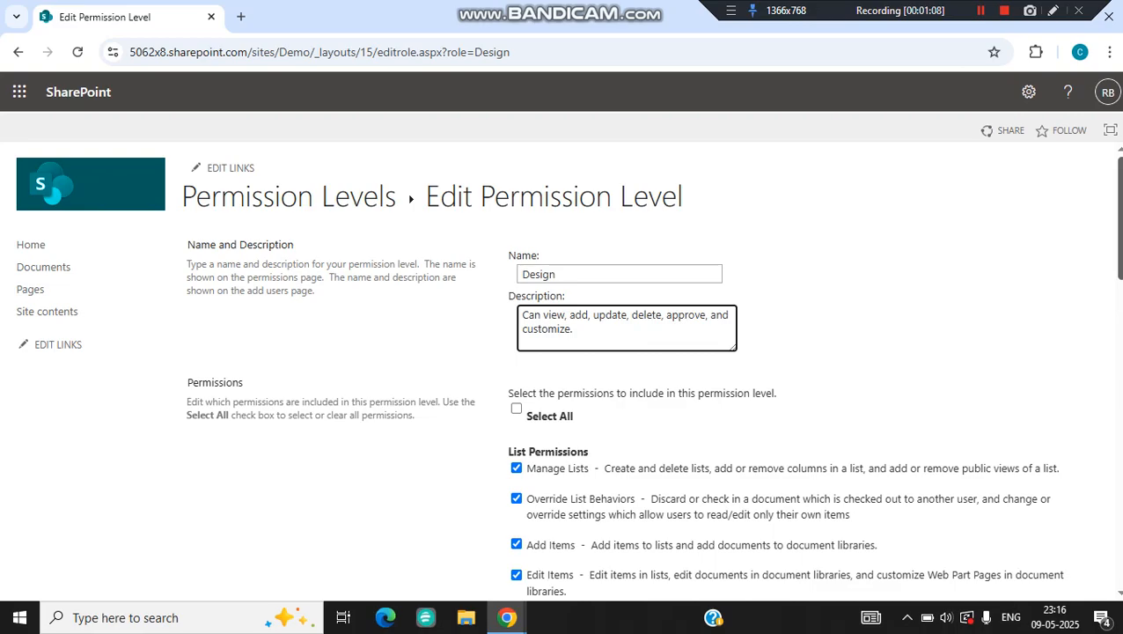
pyautogui.scroll(-15, 563, 369)
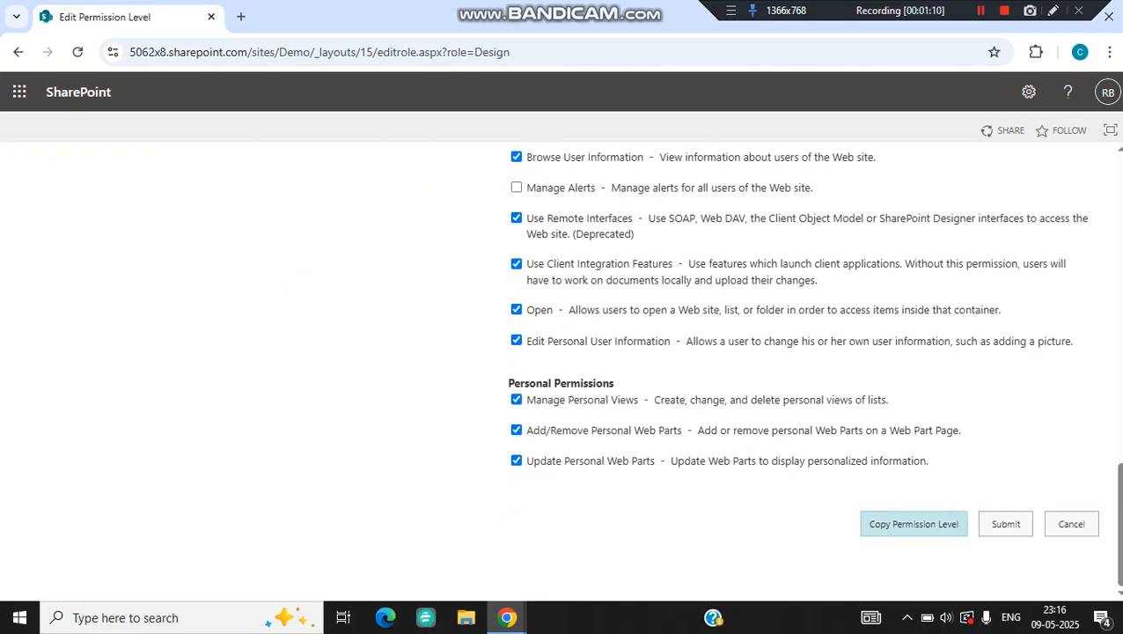
pyautogui.click(913, 524)
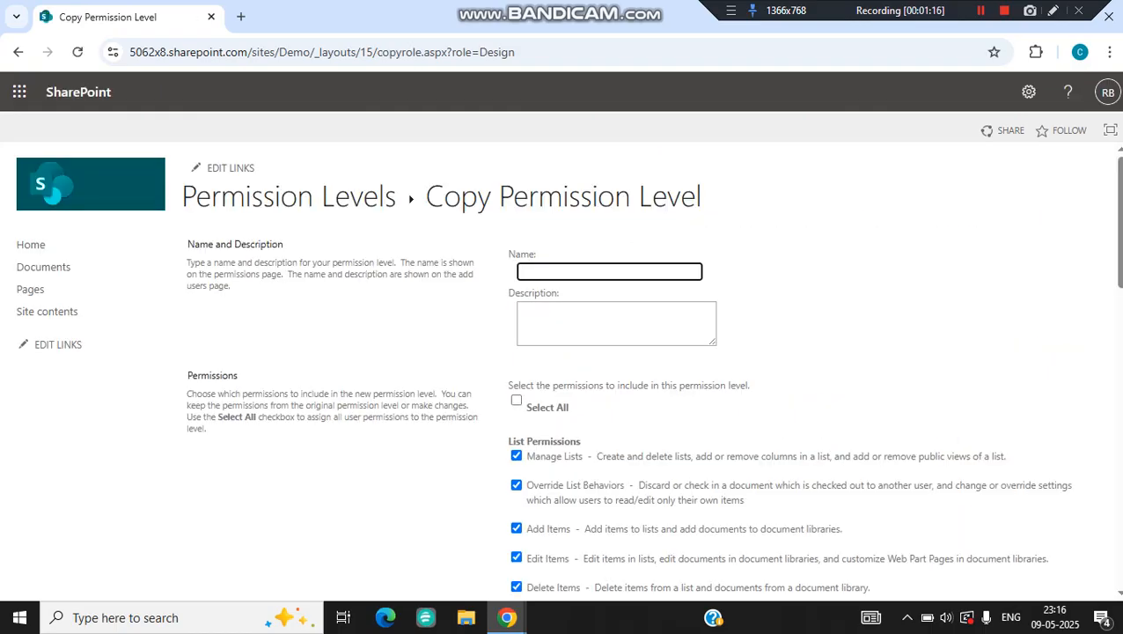
# Exclude the Open Items list permission from the copied permission level, keeping View Versions and Delete Versions included.
pyautogui.scroll(-2, 568, 371)
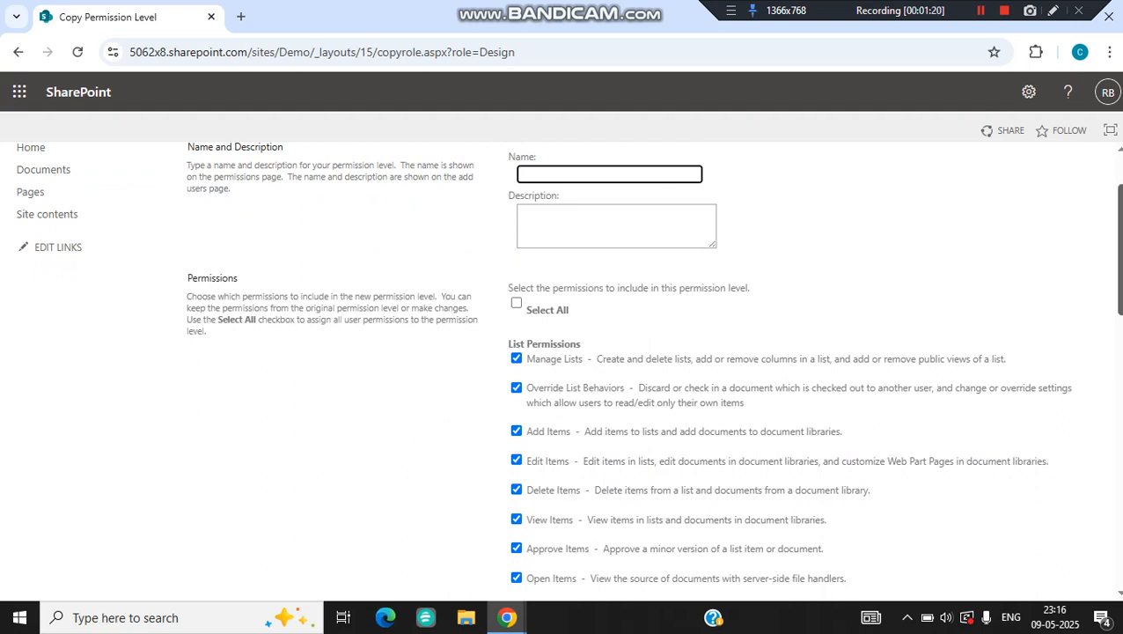
pyautogui.scroll(-4, 568, 371)
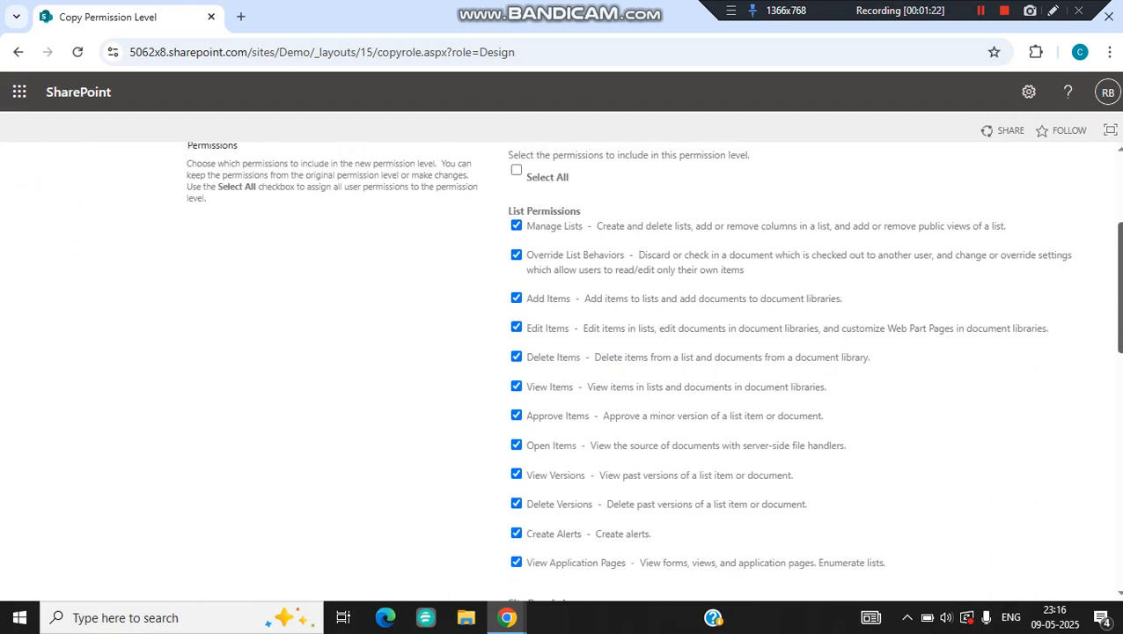
pyautogui.scroll(-2, 568, 370)
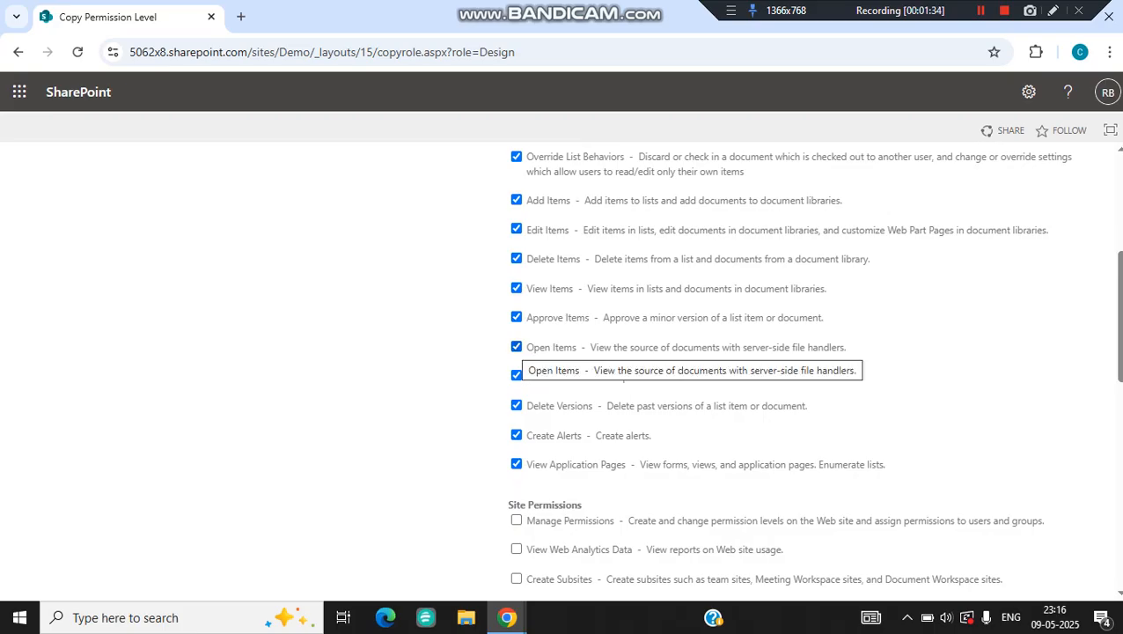
pyautogui.click(516, 347)
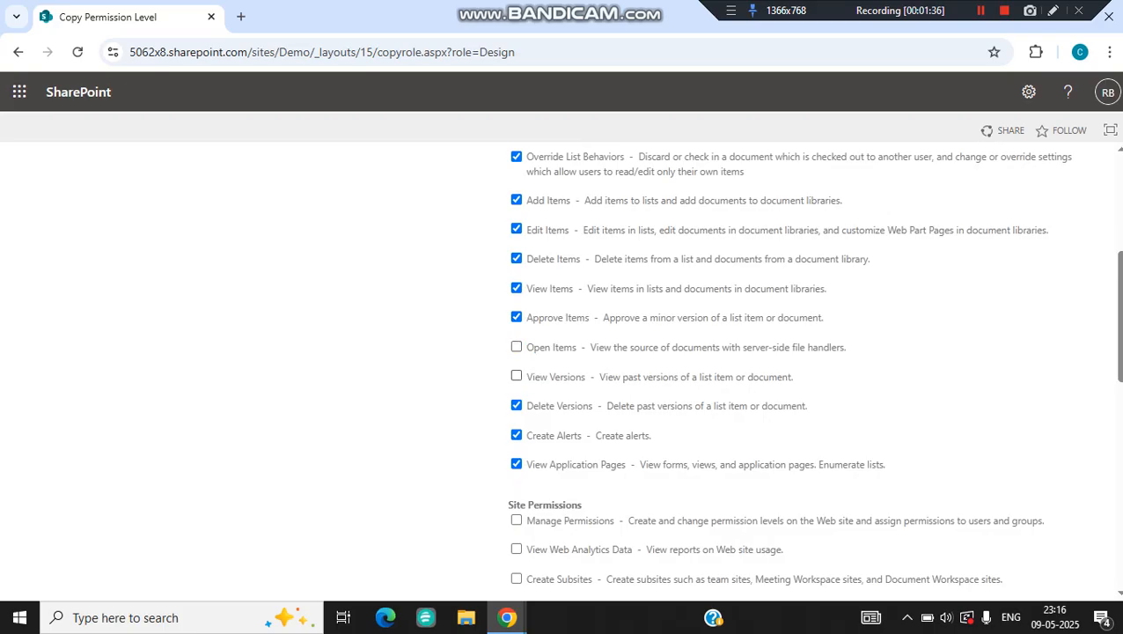
pyautogui.click(516, 405)
pyautogui.click(516, 405)
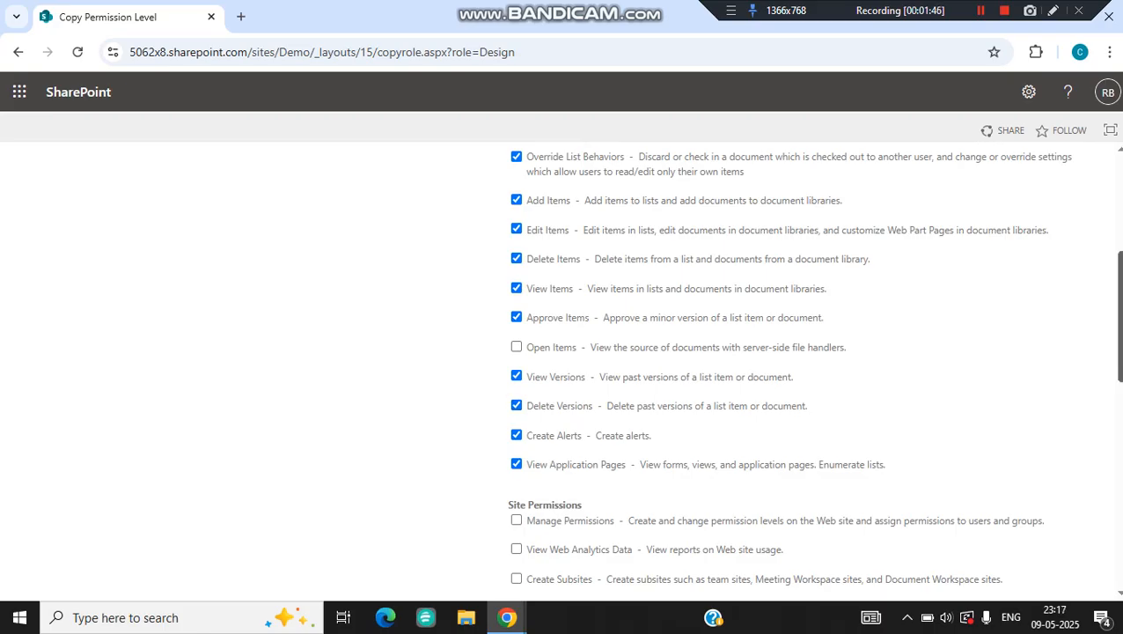
# Name the copied permission level Design-nodownload and create it.
pyautogui.scroll(2, 1118, 316)
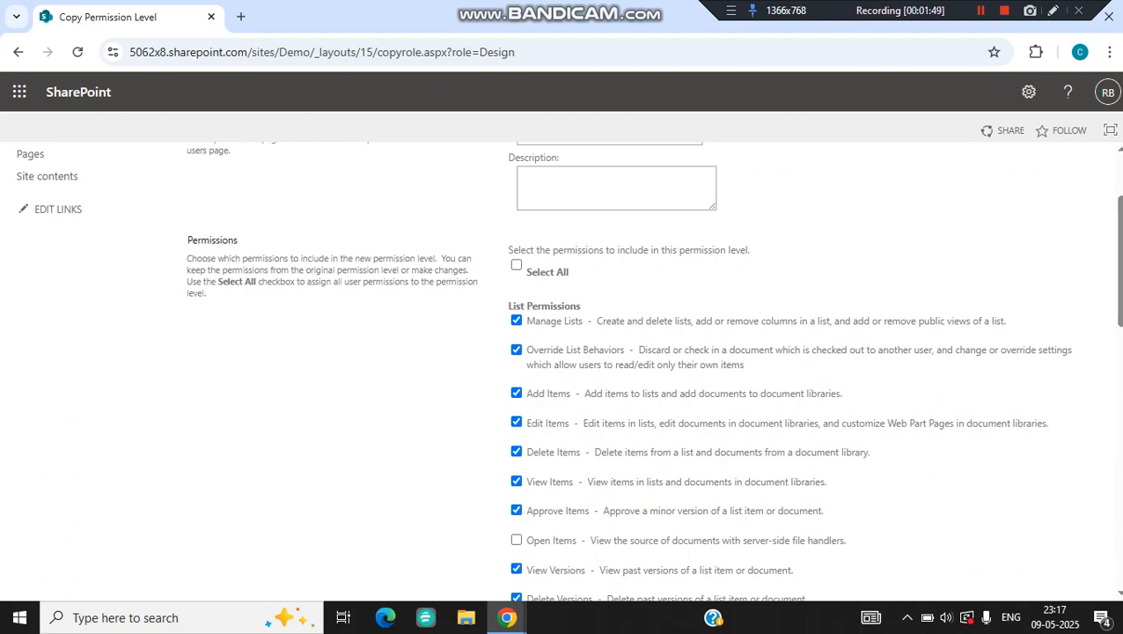
pyautogui.scroll(-6, 1118, 317)
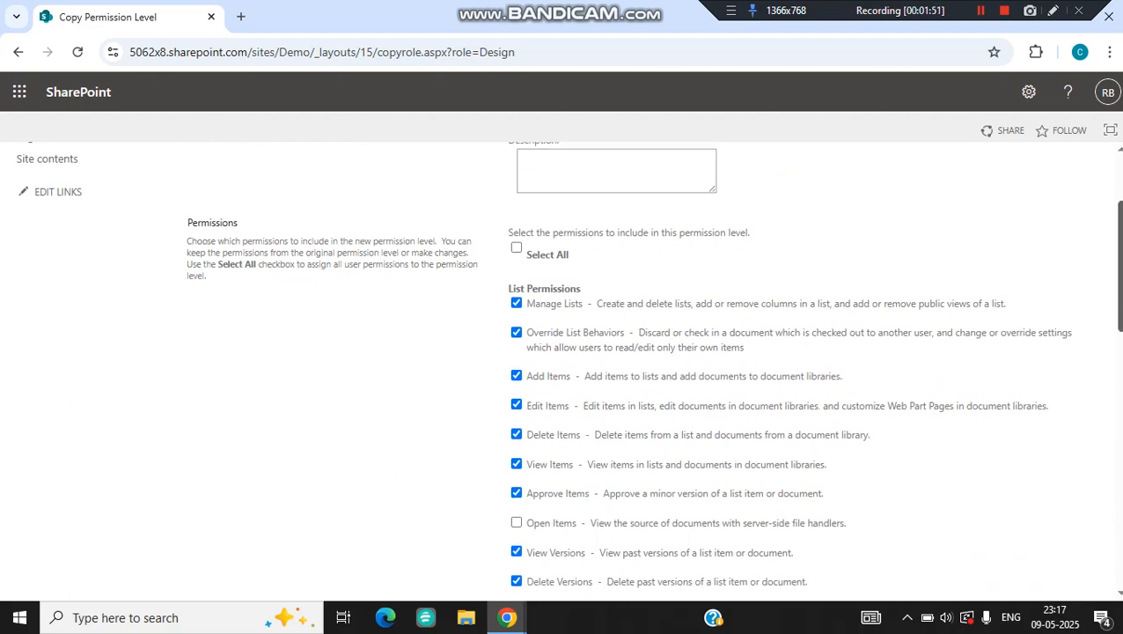
pyautogui.scroll(-4, 1118, 316)
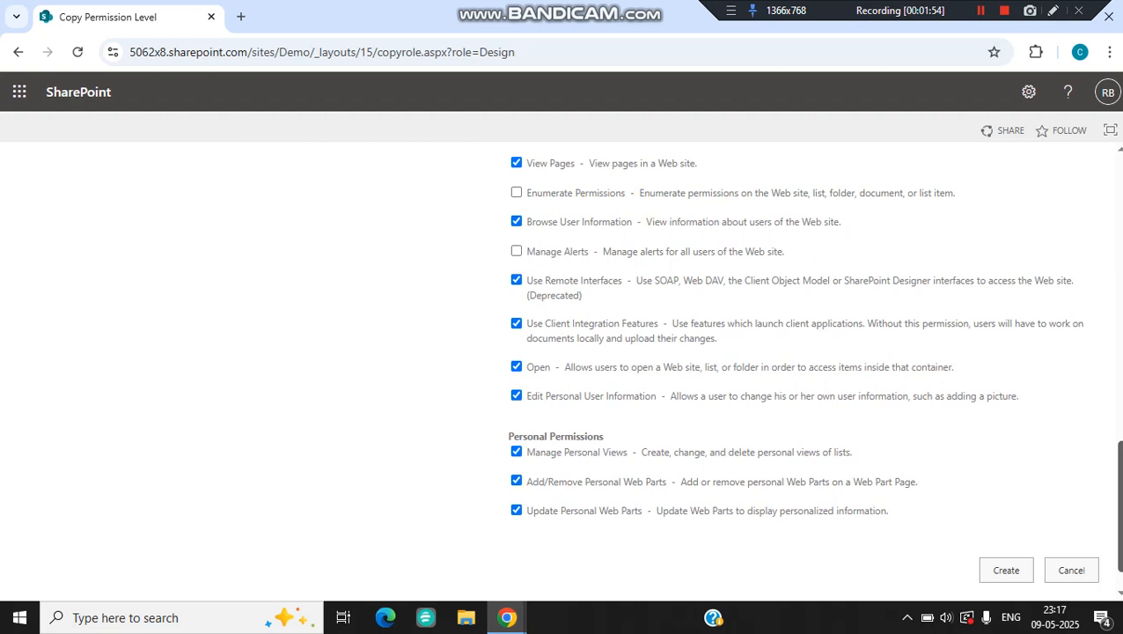
pyautogui.scroll(-1, 1005, 528)
pyautogui.click(1006, 522)
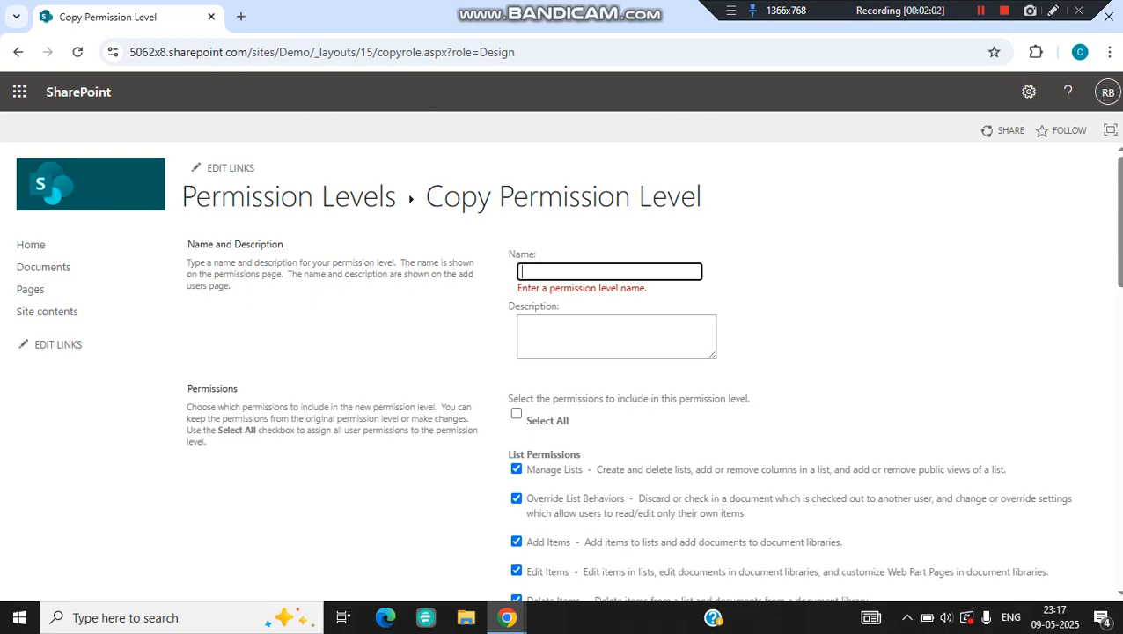
pyautogui.write('Des')
pyautogui.write('ign')
pyautogui.write('-np')
pyautogui.write('oc')
pyautogui.write('ownload')
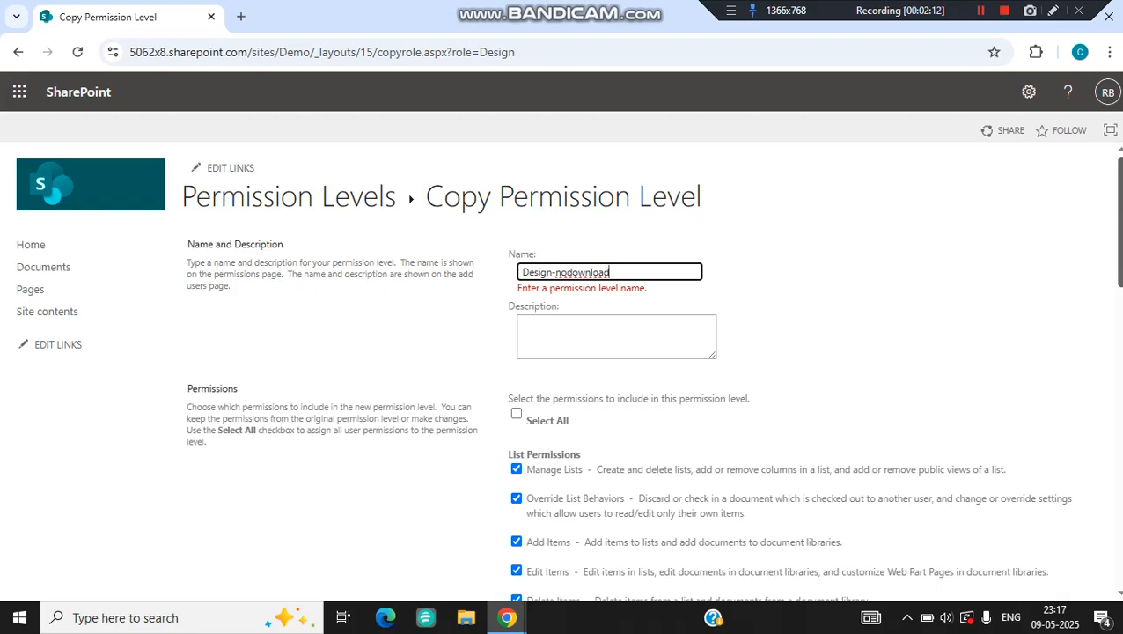
pyautogui.scroll(-15, 792, 396)
pyautogui.click(1006, 524)
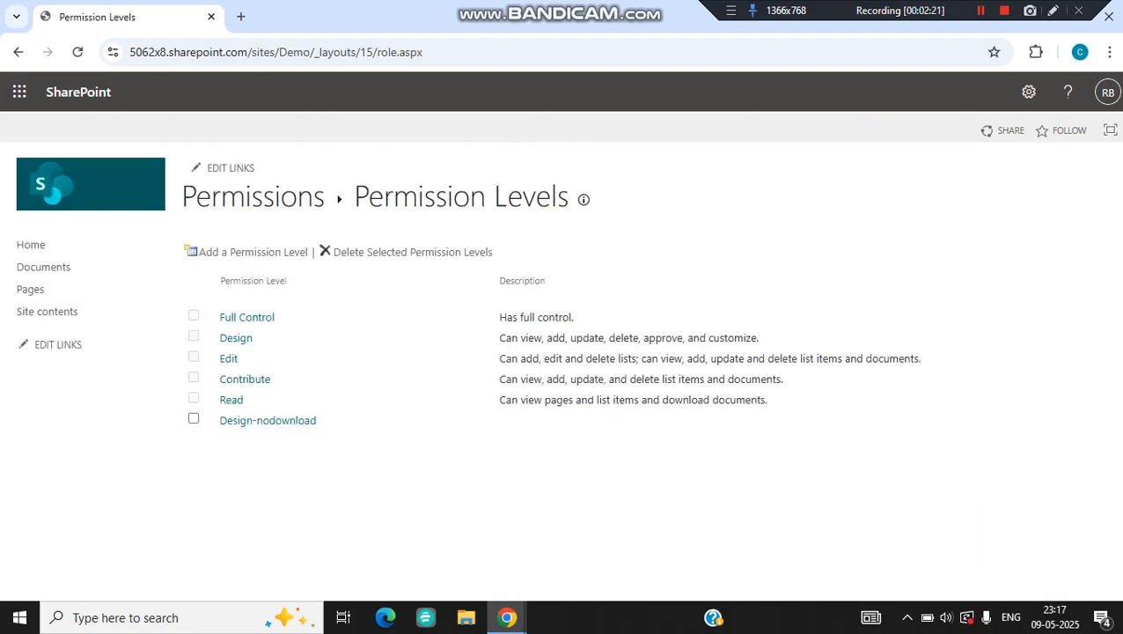
# Start granting permissions on the Demo site, add the invitee's name, and turn off the email invitation.
pyautogui.click(253, 196)
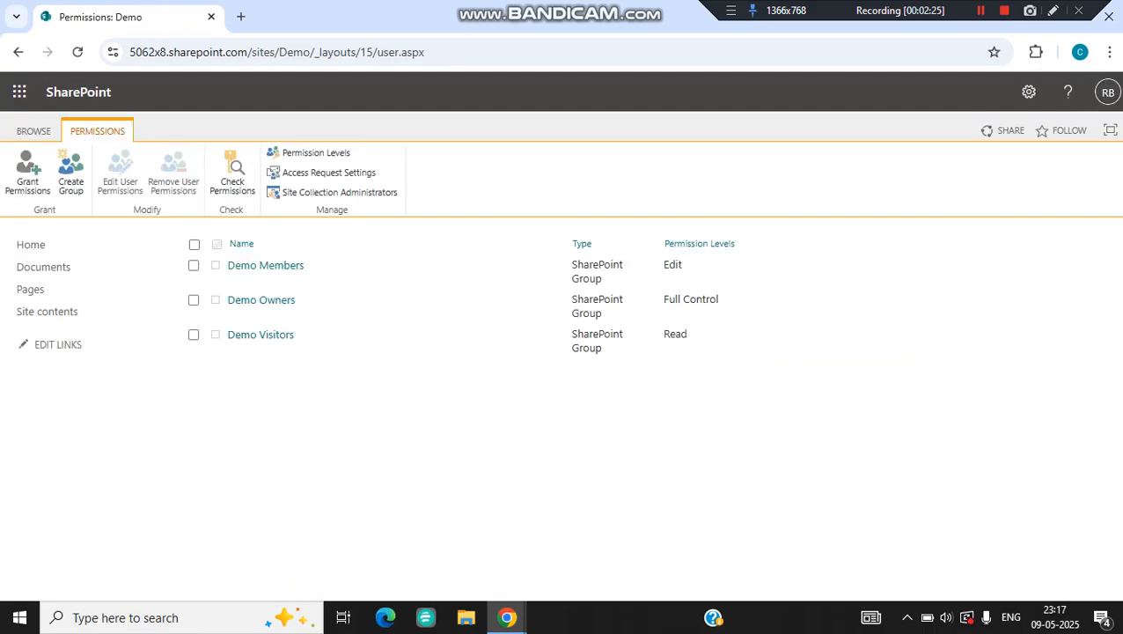
pyautogui.click(27, 171)
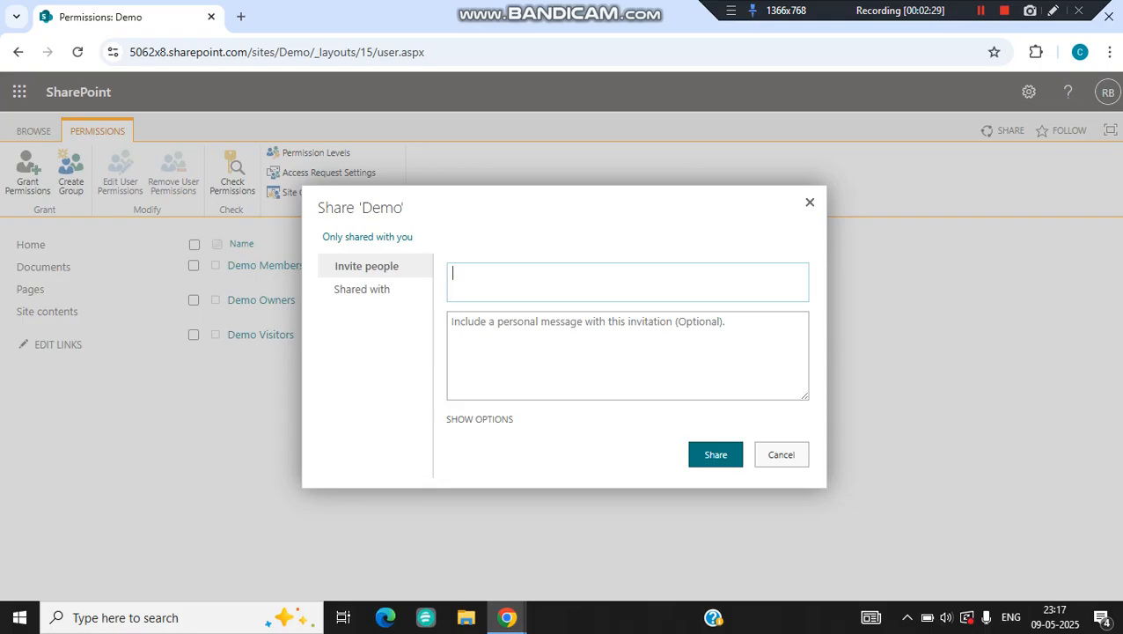
pyautogui.write('eli')
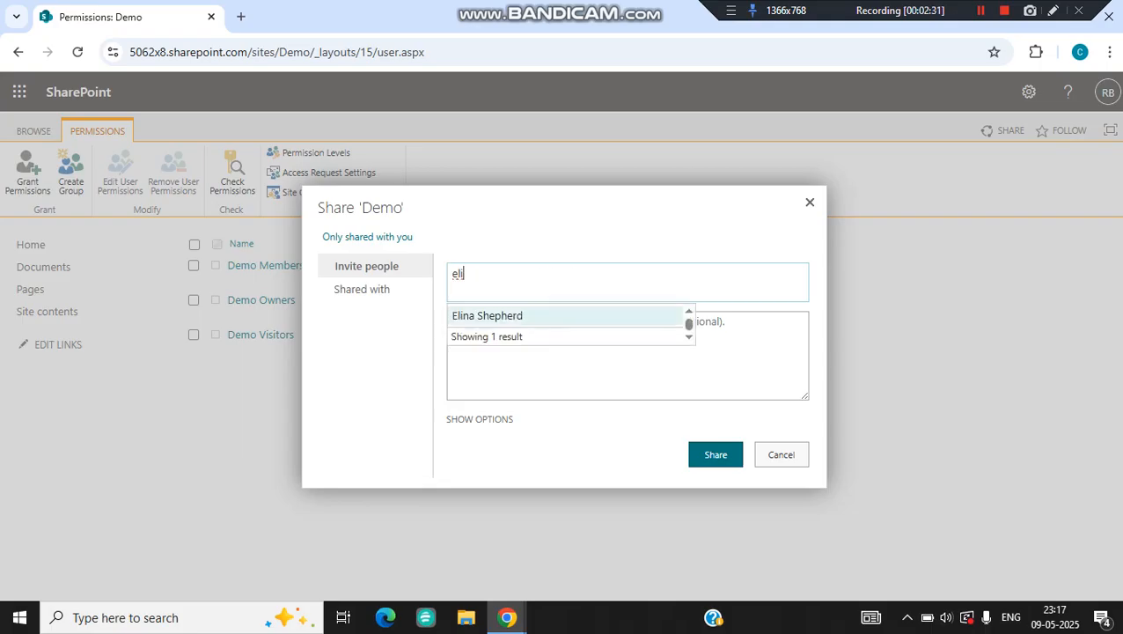
pyautogui.click(487, 315)
pyautogui.click(479, 419)
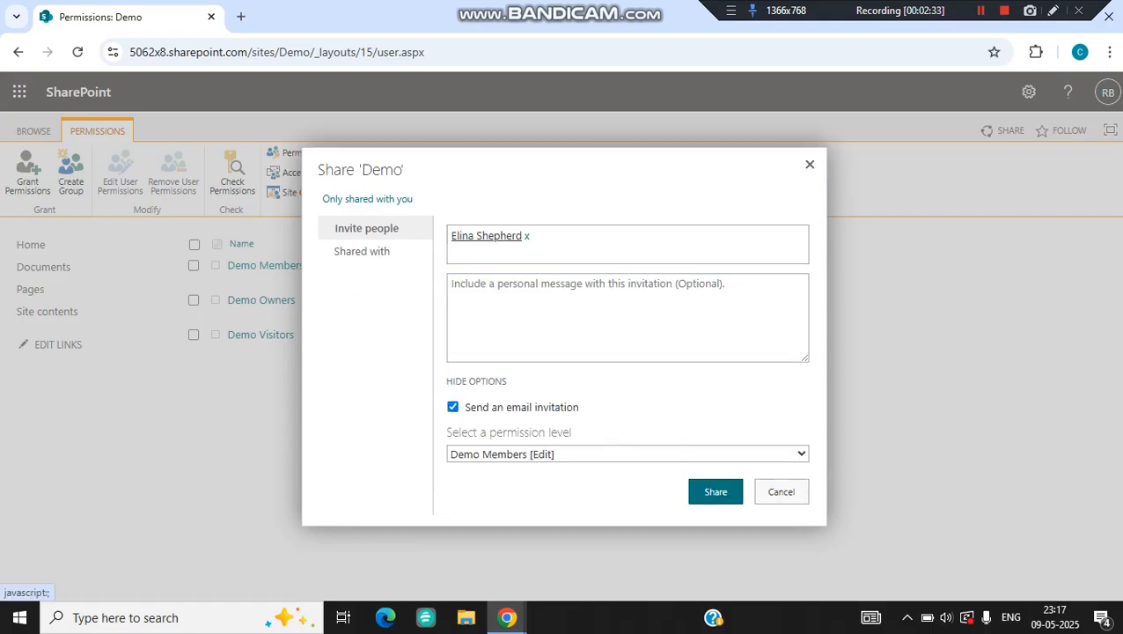
pyautogui.click(453, 406)
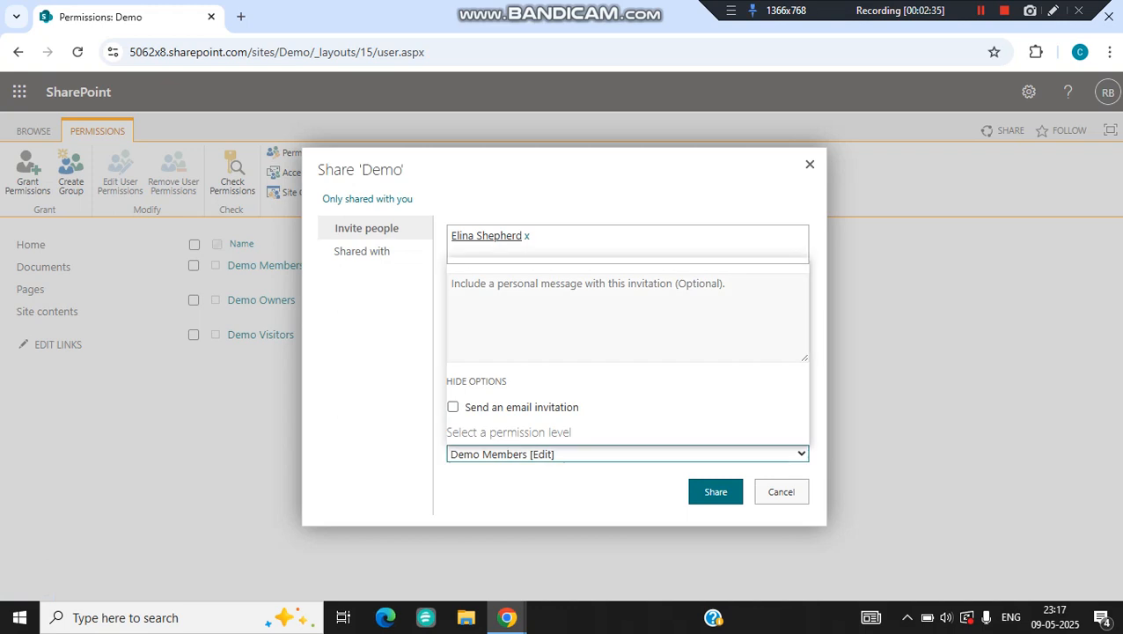
# Assign the Design-nodownload permission level to the invitee and share the site.
pyautogui.click(628, 454)
pyautogui.press('Down')
pyautogui.press('Down')
pyautogui.press('Down')
pyautogui.press('Down')
pyautogui.press('Down')
pyautogui.press('Down')
pyautogui.press('Down')
pyautogui.press('Down')
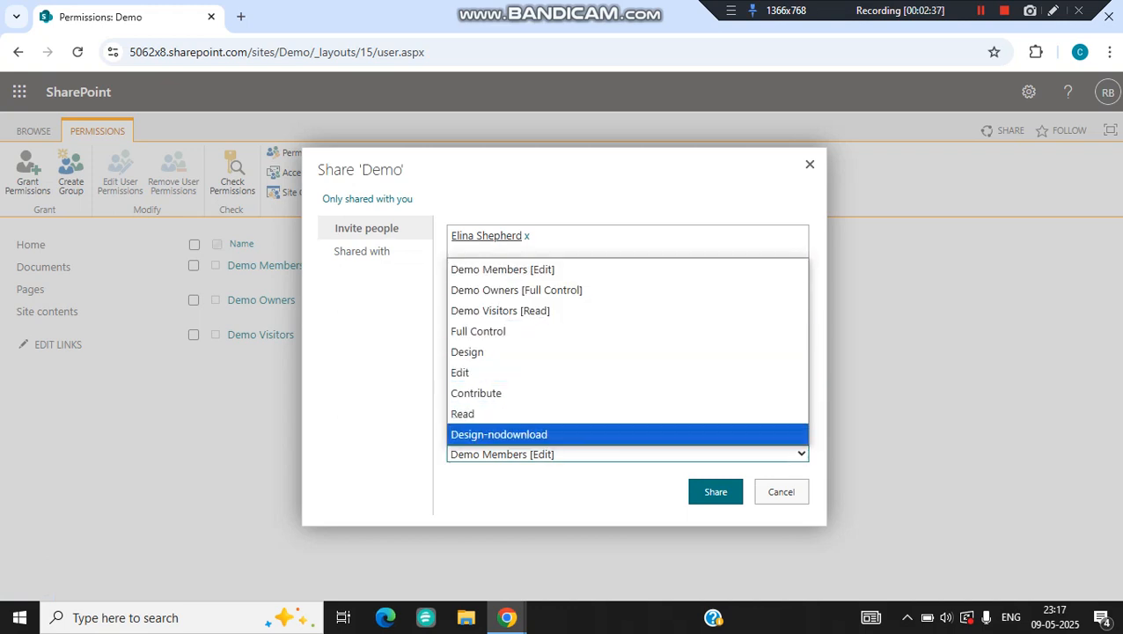
pyautogui.press('Return')
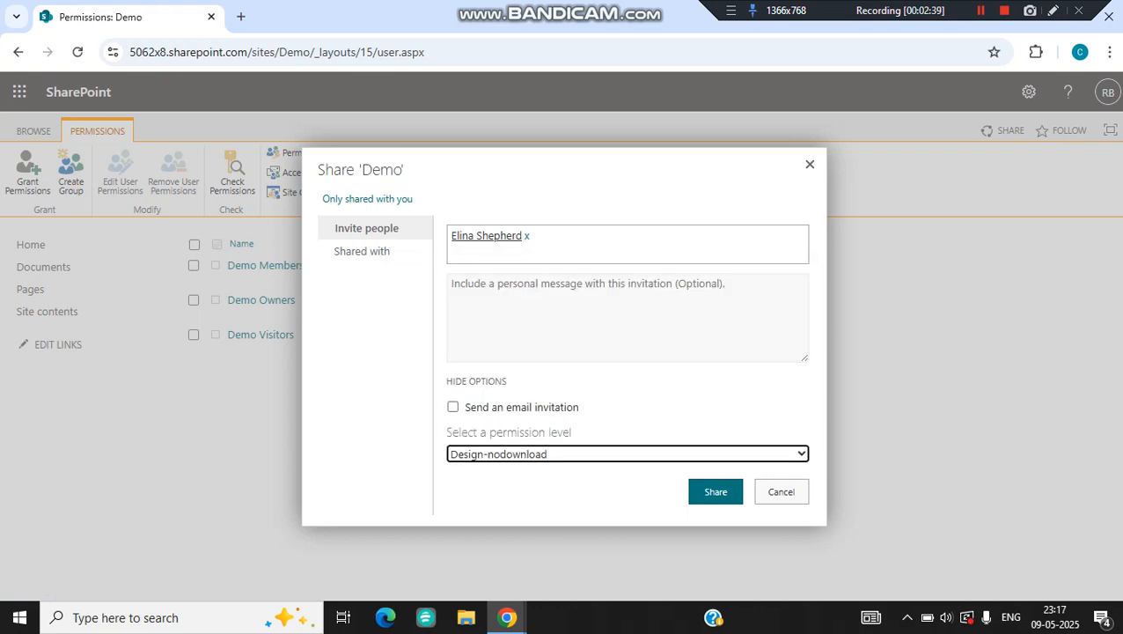
pyautogui.click(715, 492)
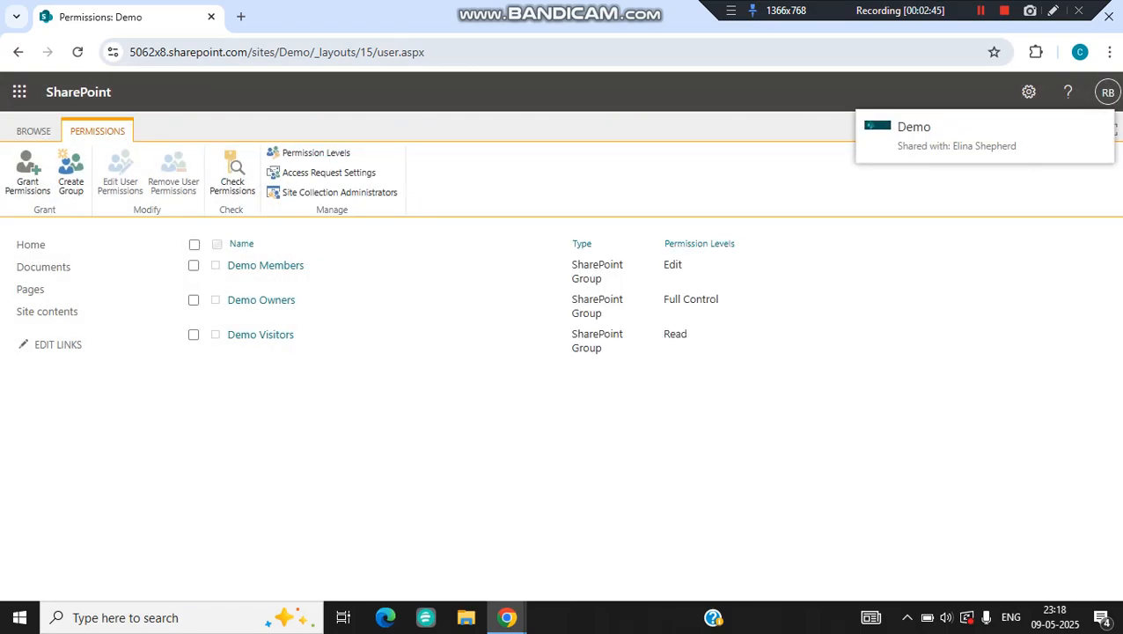
pyautogui.click(378, 52)
pyautogui.click(312, 52)
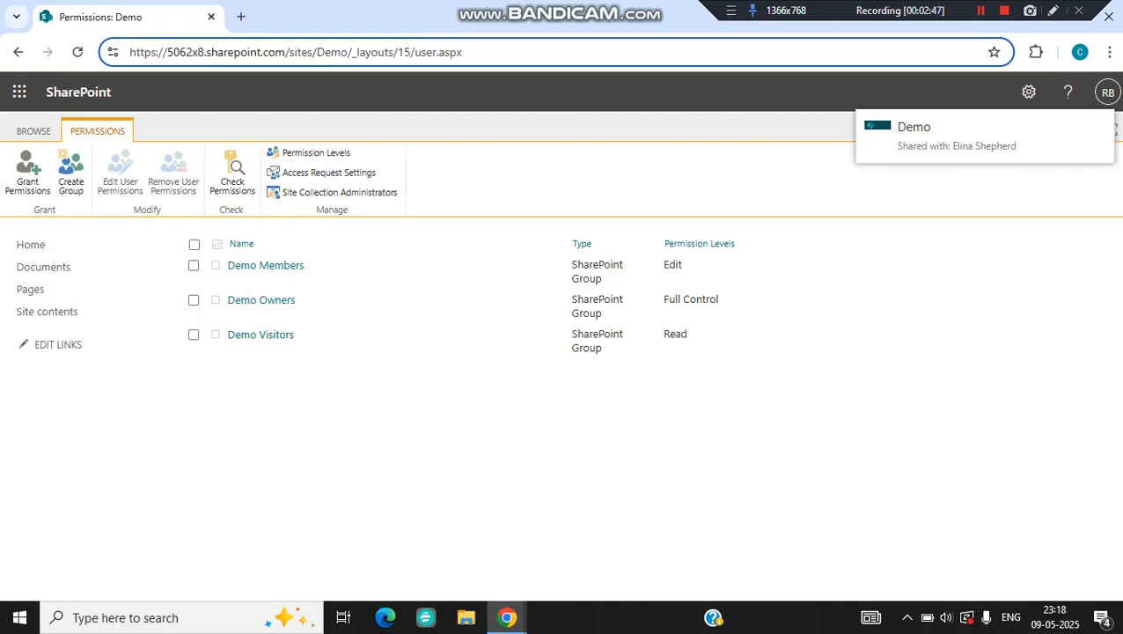
pyautogui.moveTo(348, 52); pyautogui.dragTo(129, 52)
pyautogui.hotkey('ctrl', 'c')
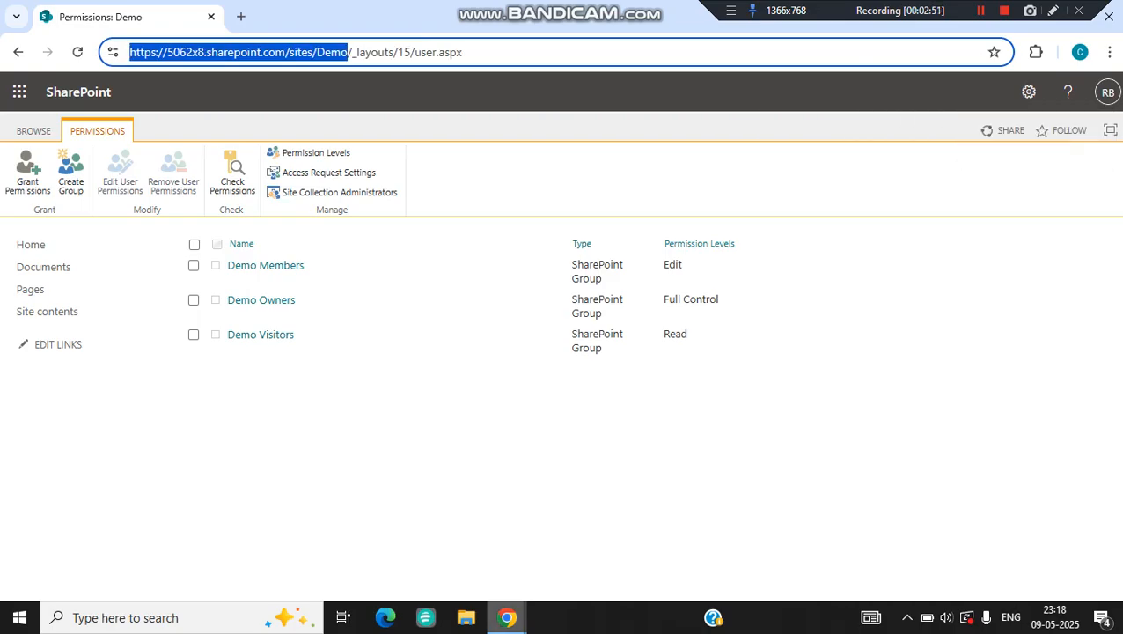
# Switch to the incognito Chrome window, check the signed-in account, and open the copied Demo site address in a new tab.
pyautogui.click(507, 617)
pyautogui.click(596, 546)
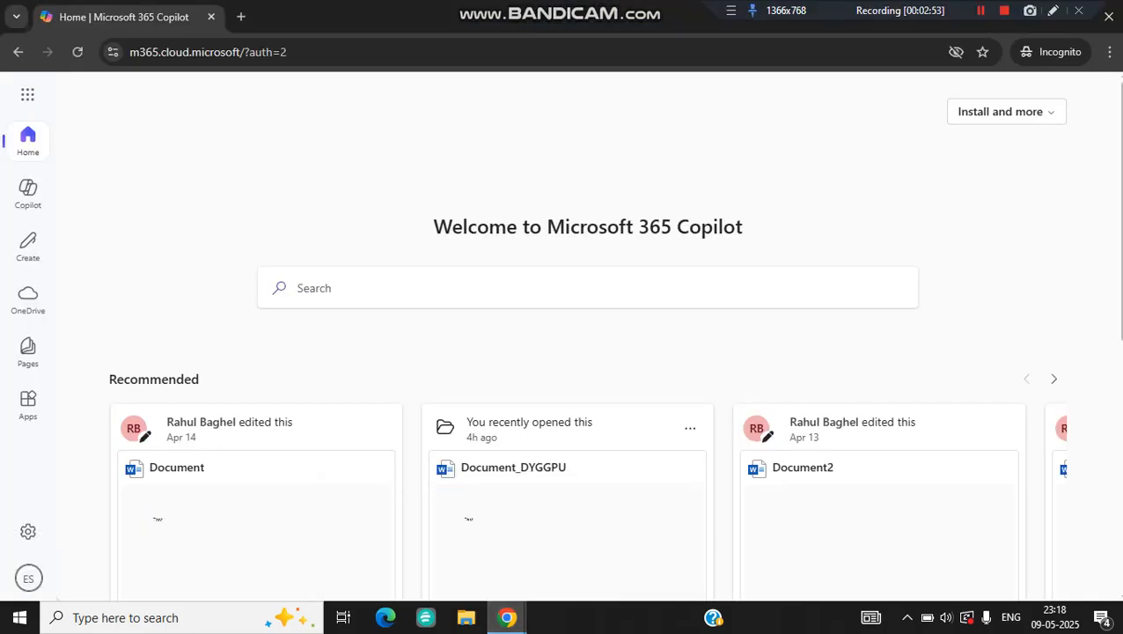
pyautogui.click(28, 578)
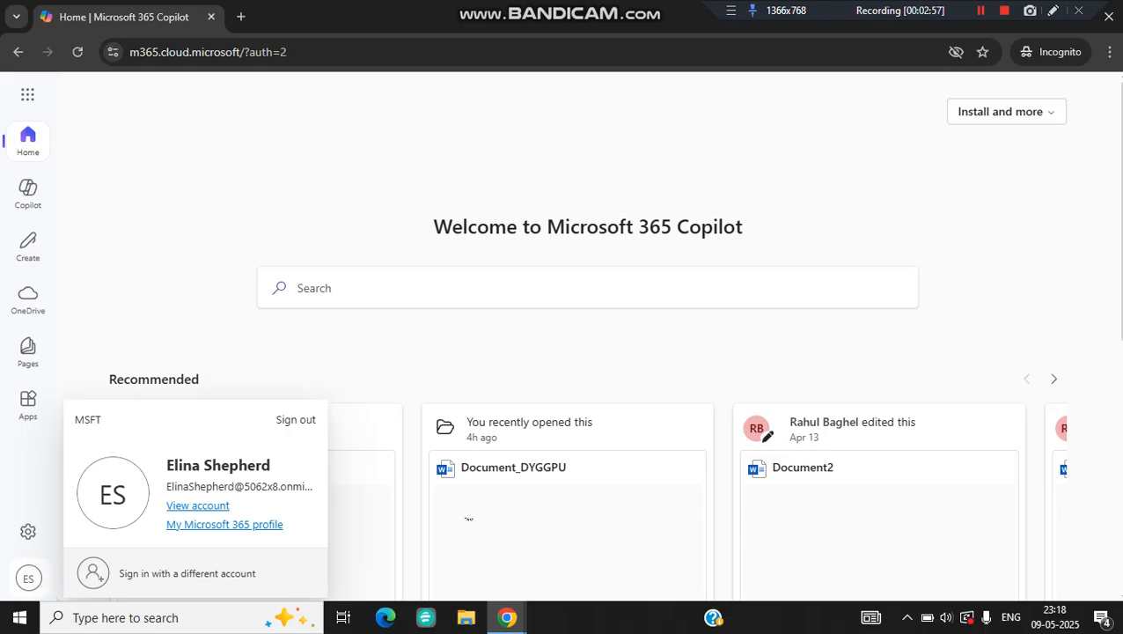
pyautogui.click(240, 16)
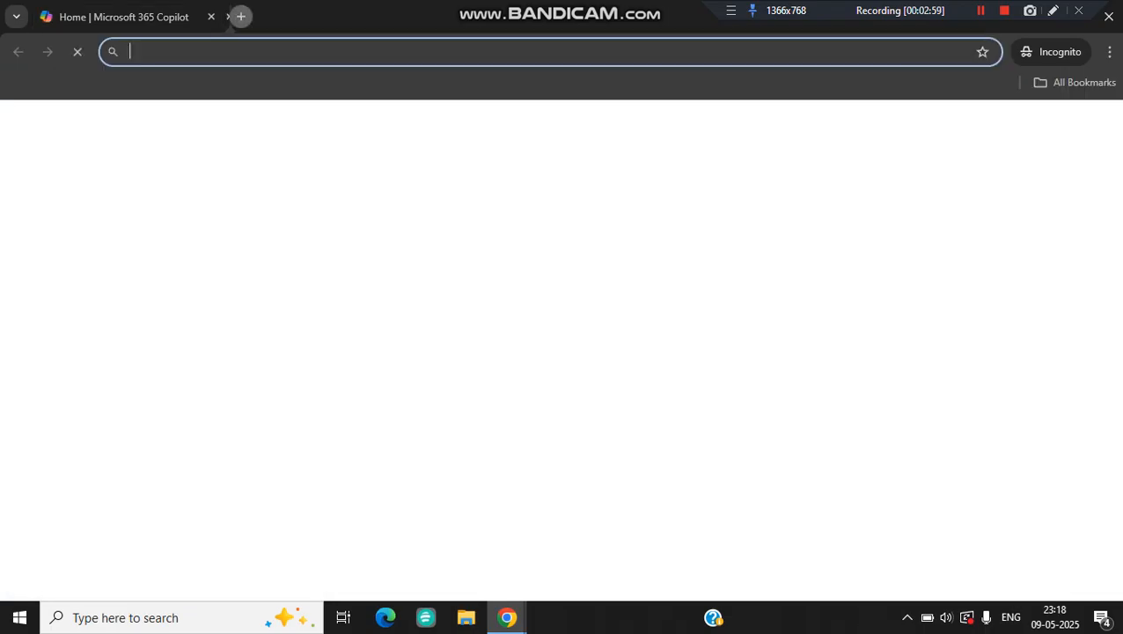
pyautogui.hotkey('ctrl', 'v')
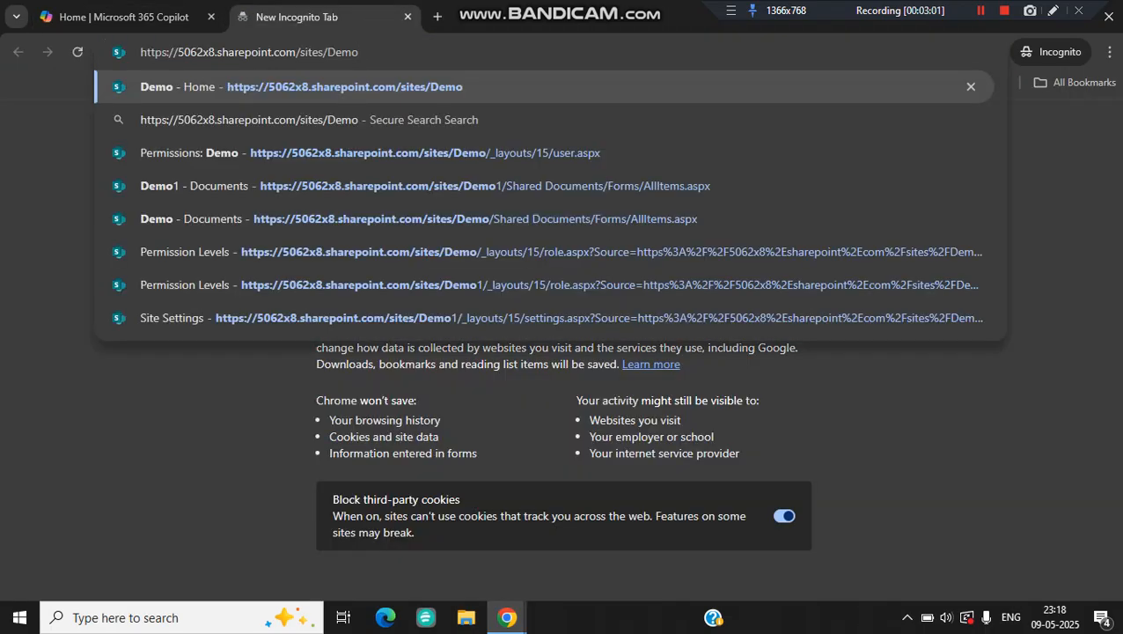
pyautogui.press('Return')
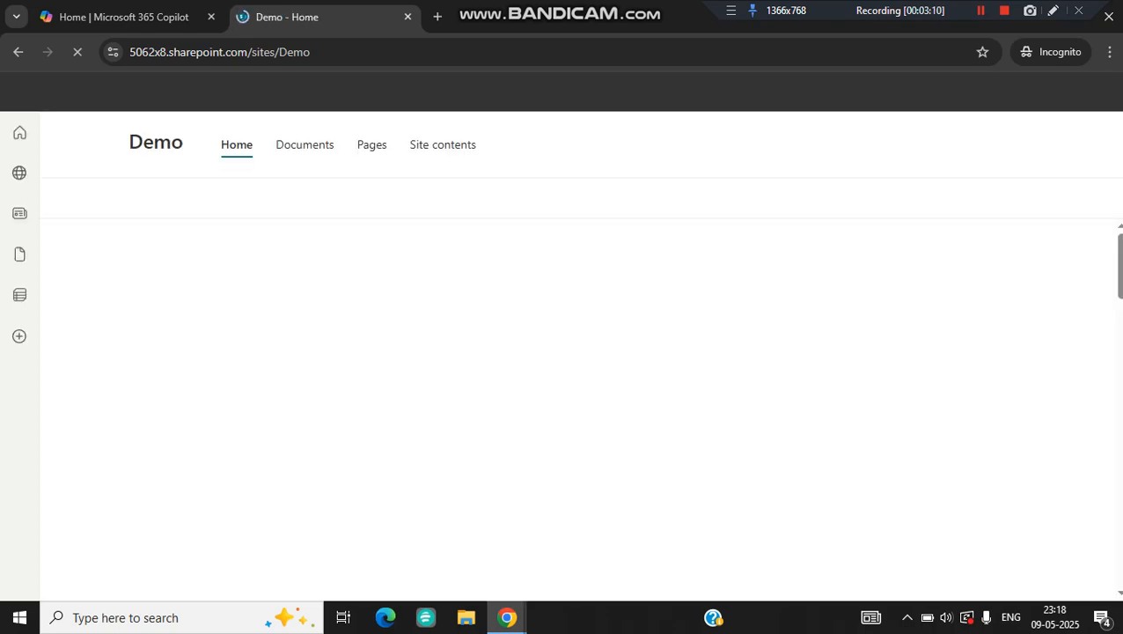
# Return to the site owner's Chrome window and create a new Word document in the Demo site's Documents library.
pyautogui.moveTo(507, 617)
pyautogui.click(415, 538)
pyautogui.click(43, 266)
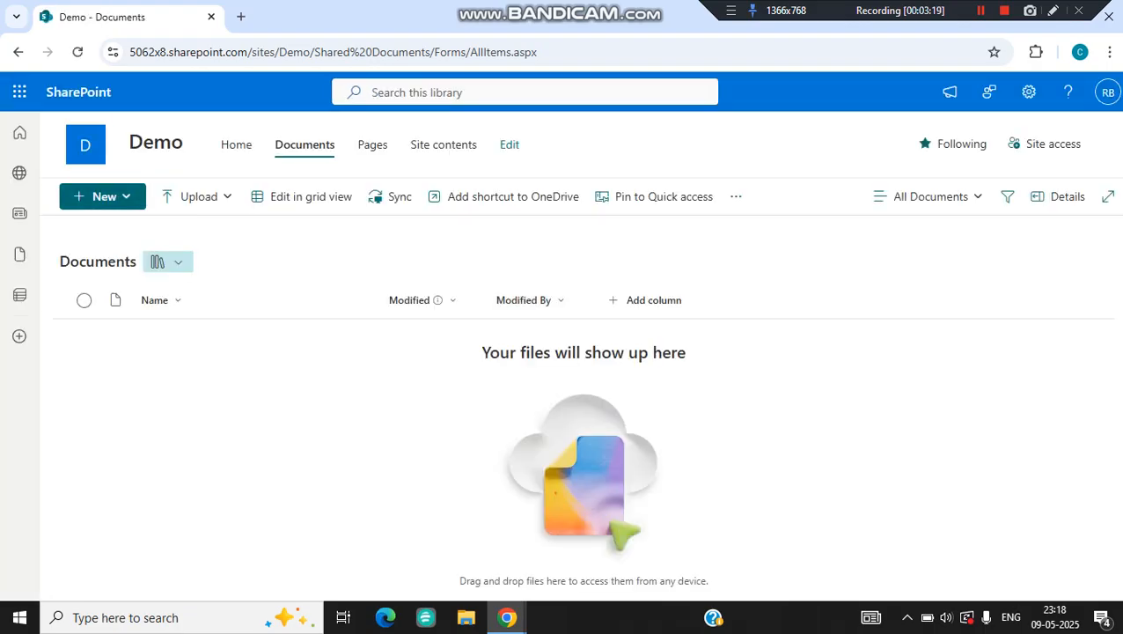
pyautogui.click(102, 196)
pyautogui.click(128, 259)
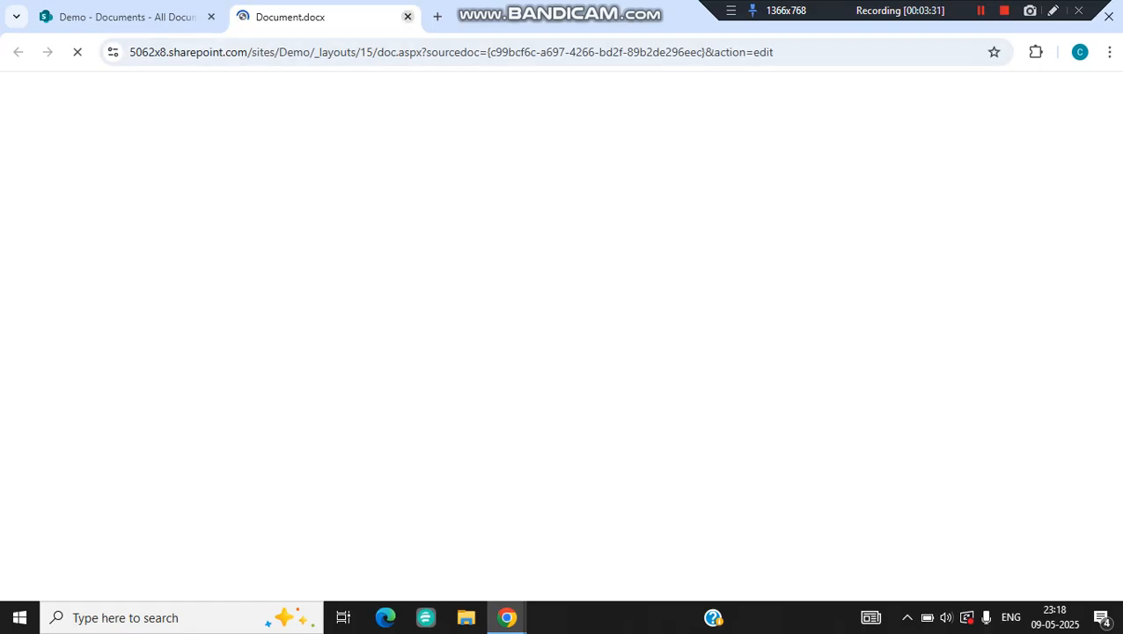
# Close the new document's tab and open the Demo site's Documents library in the incognito Chrome window.
pyautogui.click(408, 17)
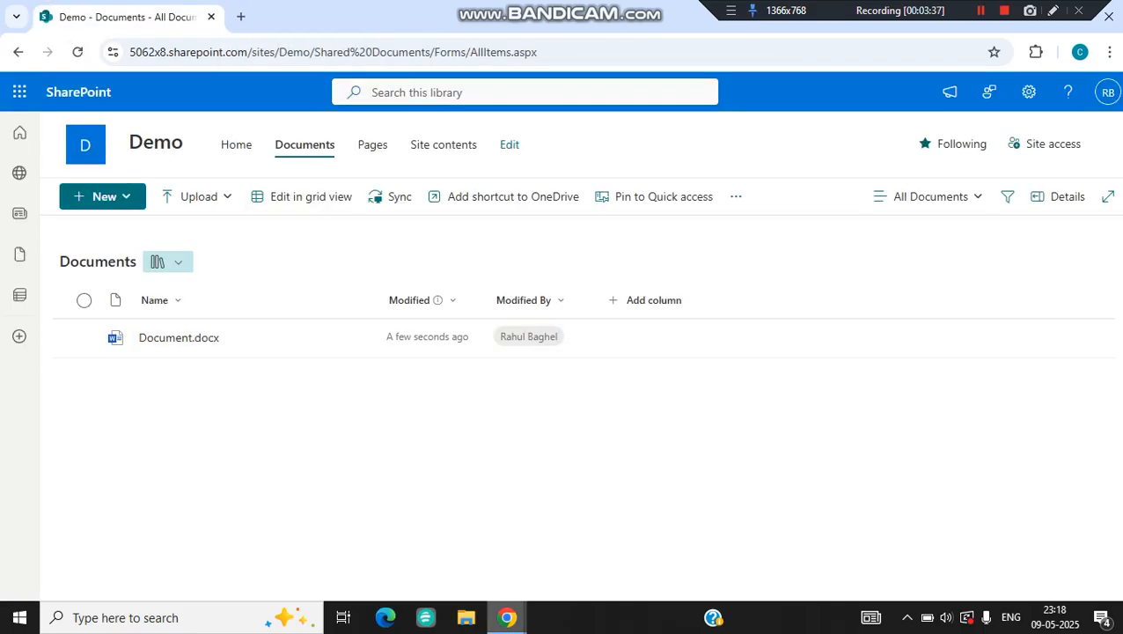
pyautogui.moveTo(507, 617)
pyautogui.click(596, 545)
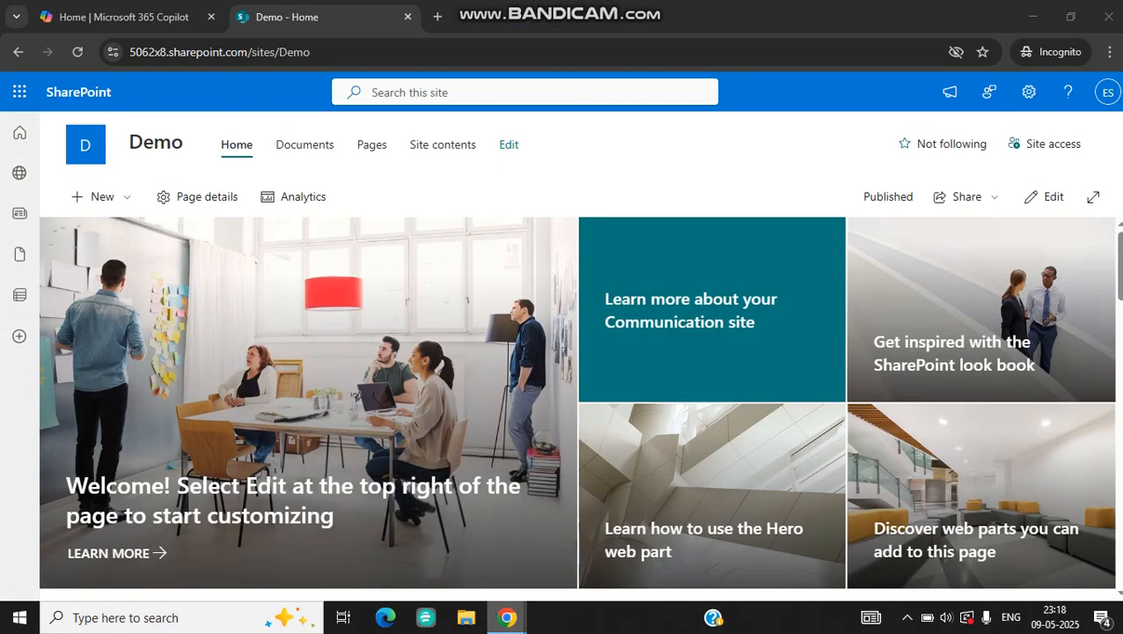
pyautogui.click(305, 145)
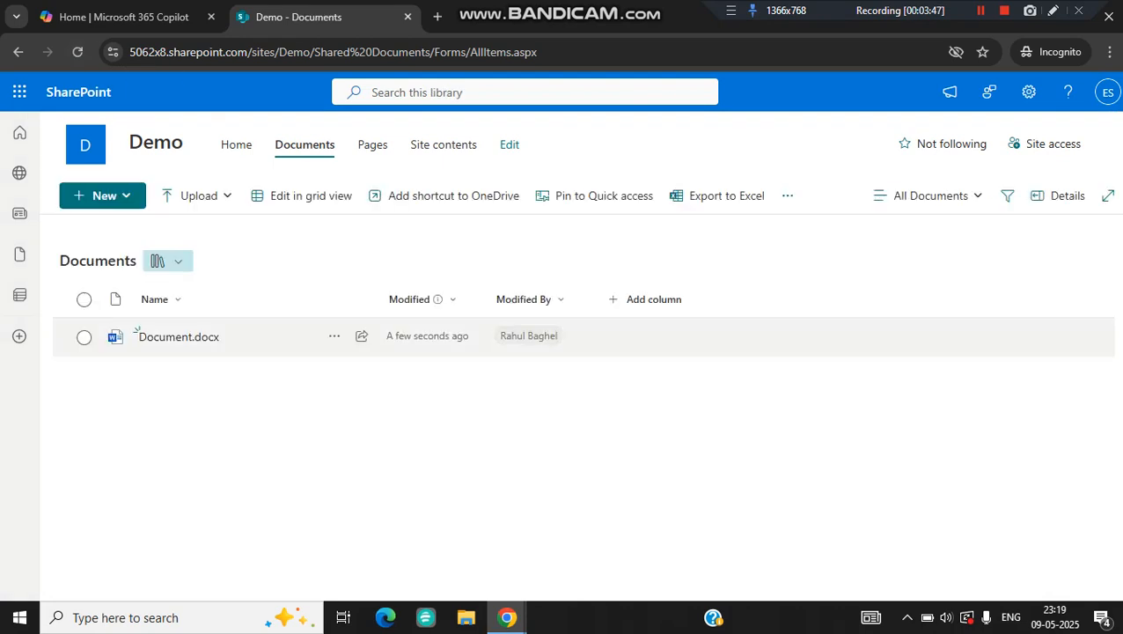
# Select Document.docx and examine its available file actions for a Download option.
pyautogui.click(83, 337)
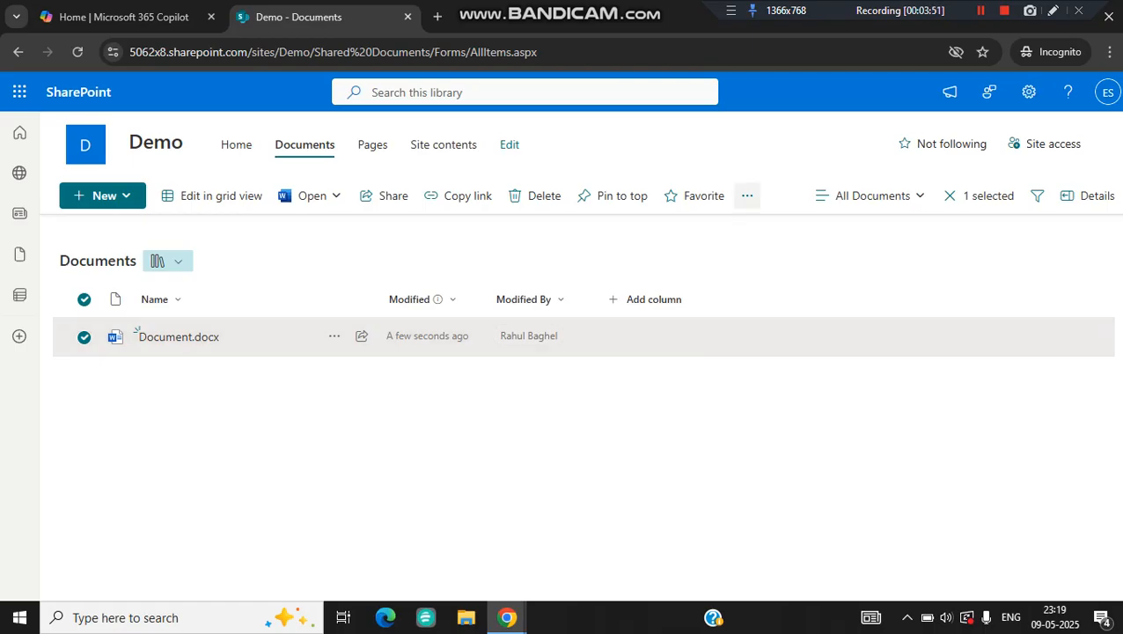
pyautogui.click(746, 196)
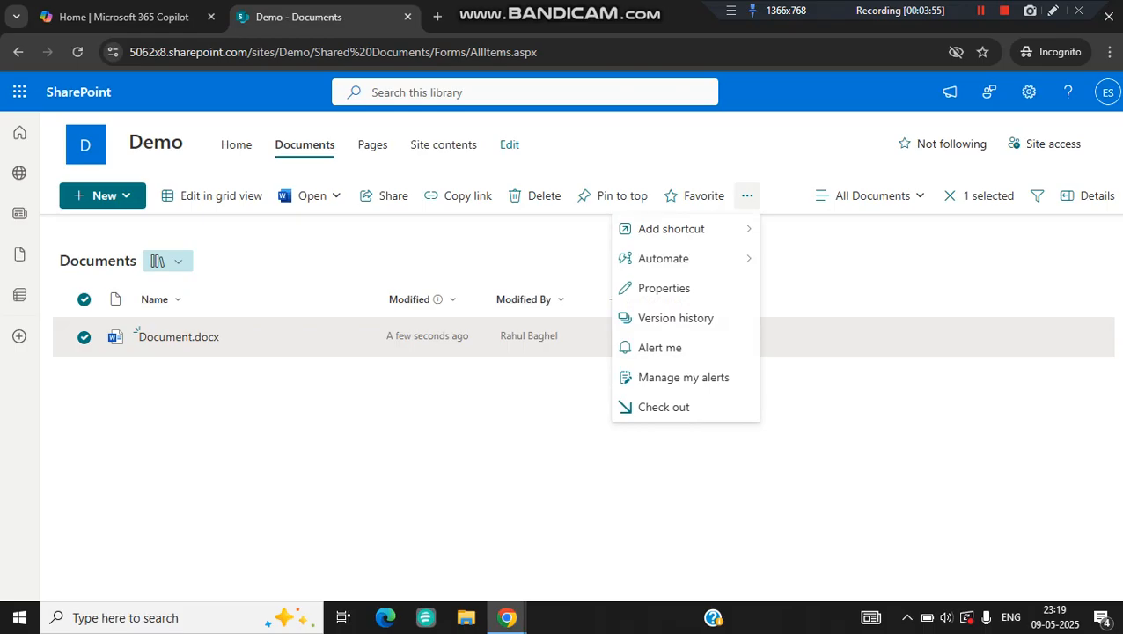
pyautogui.moveTo(669, 258)
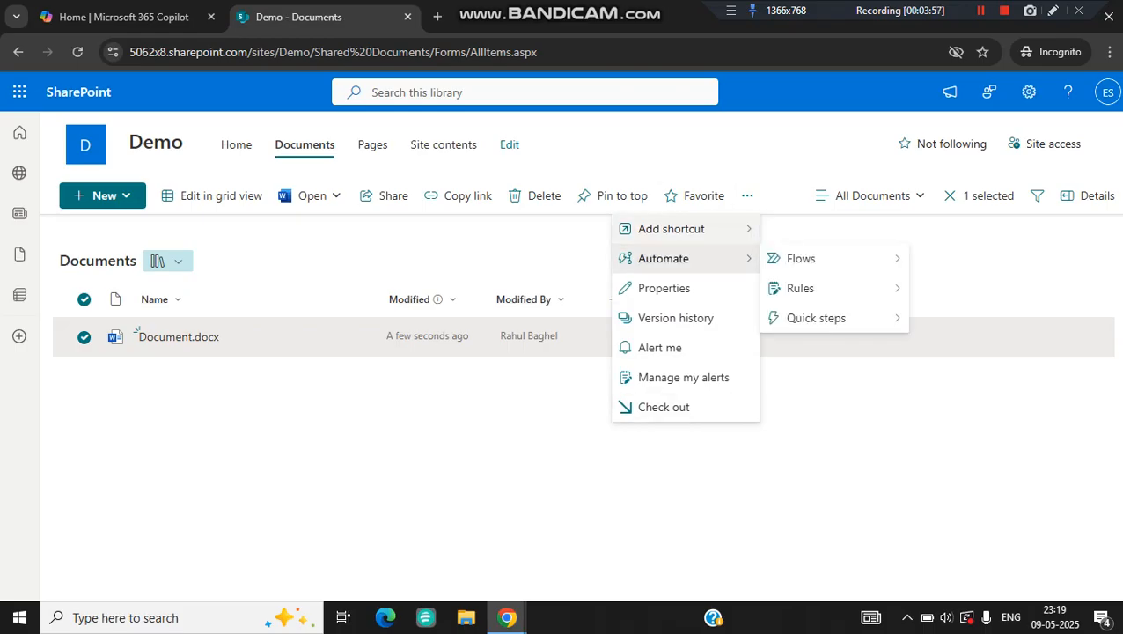
pyautogui.click(335, 335)
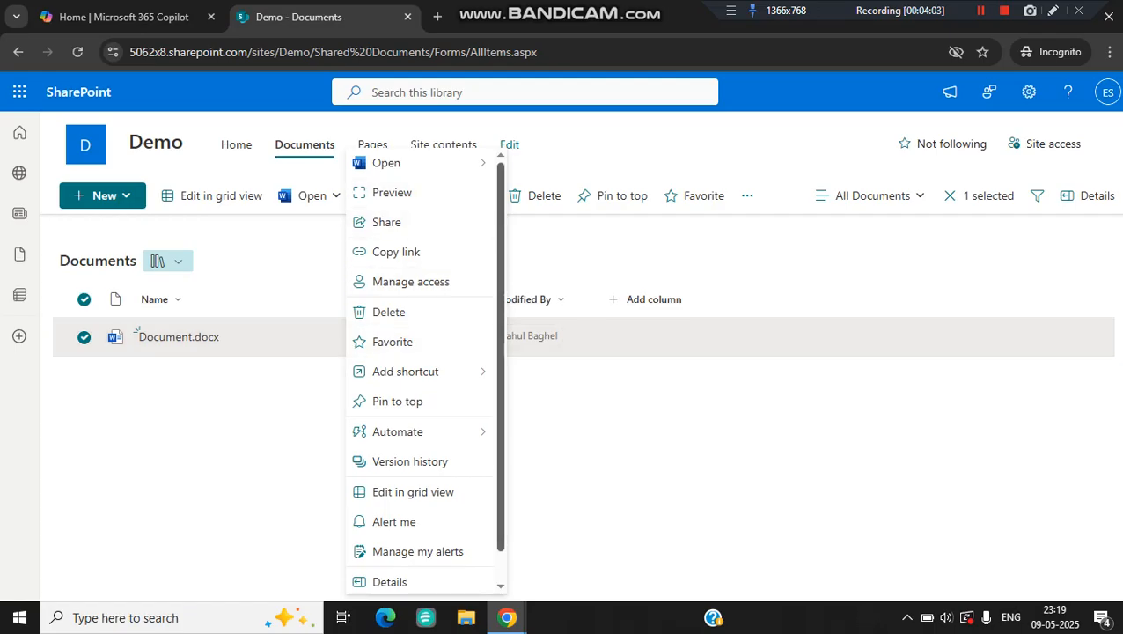
pyautogui.scroll(-1, 425, 368)
pyautogui.scroll(1, 425, 368)
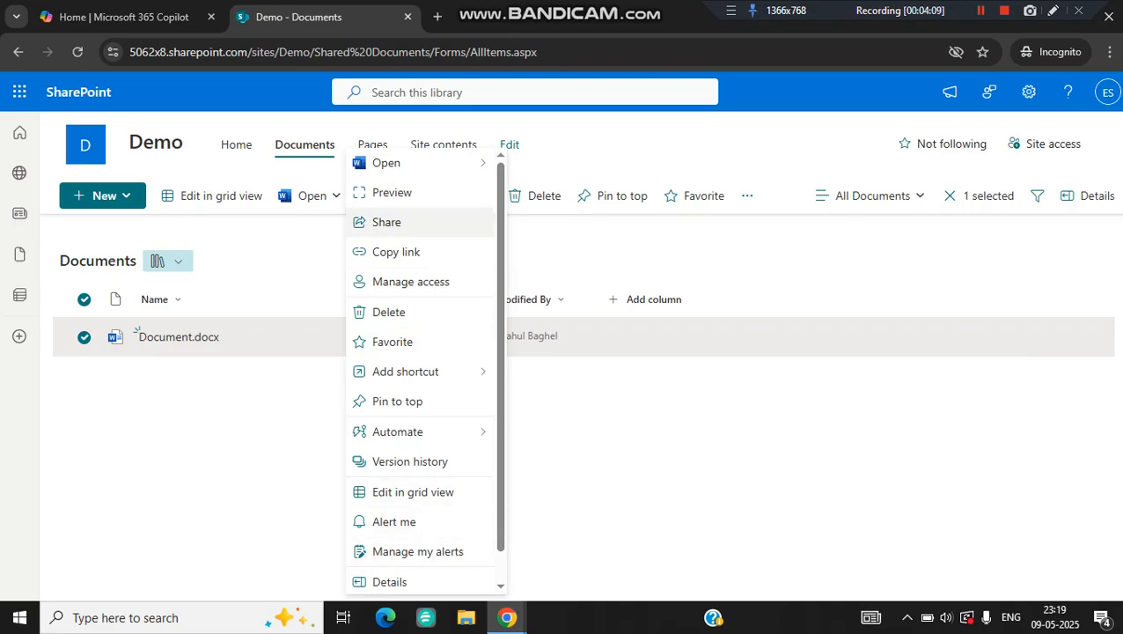
pyautogui.click(440, 336)
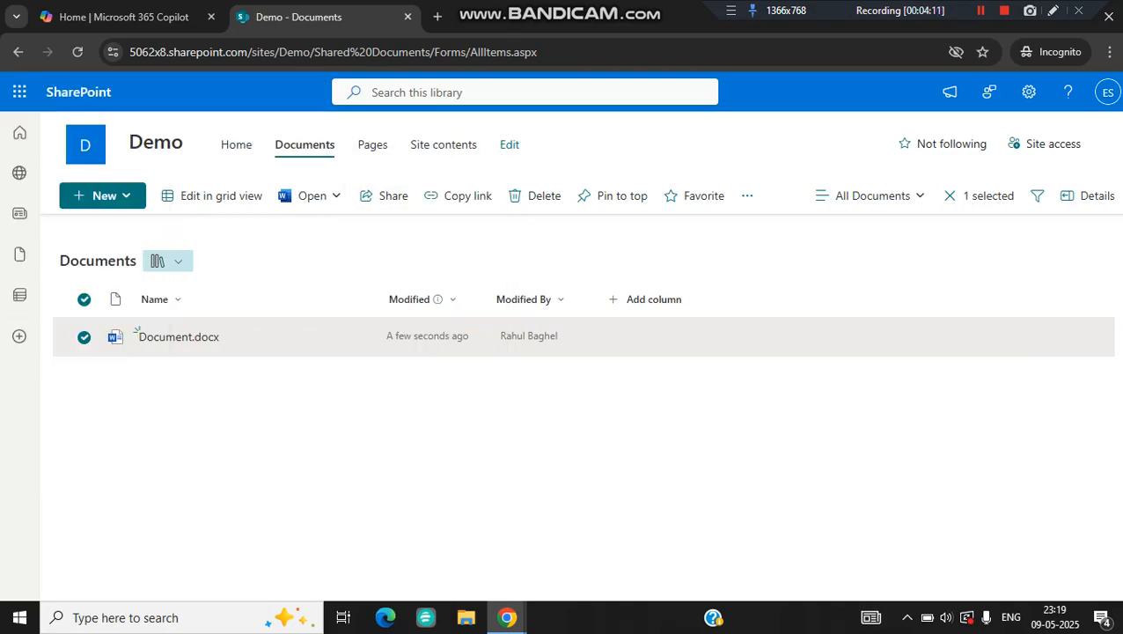
# Return to the site owner's Chrome window and open the Demo site's advanced permissions settings.
pyautogui.moveTo(507, 617)
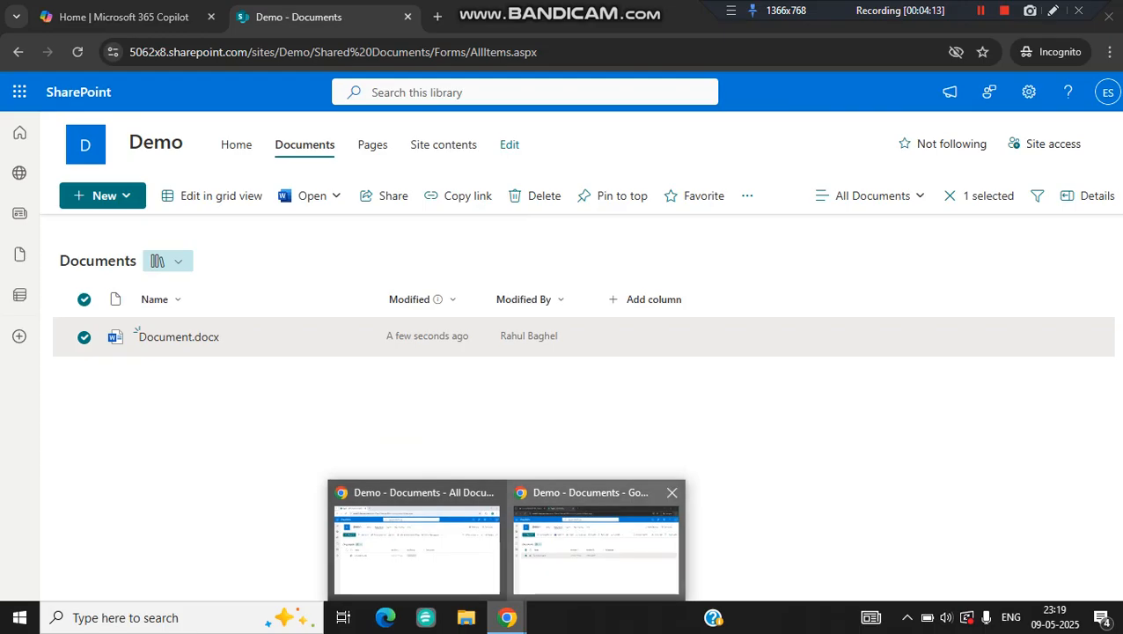
pyautogui.click(415, 542)
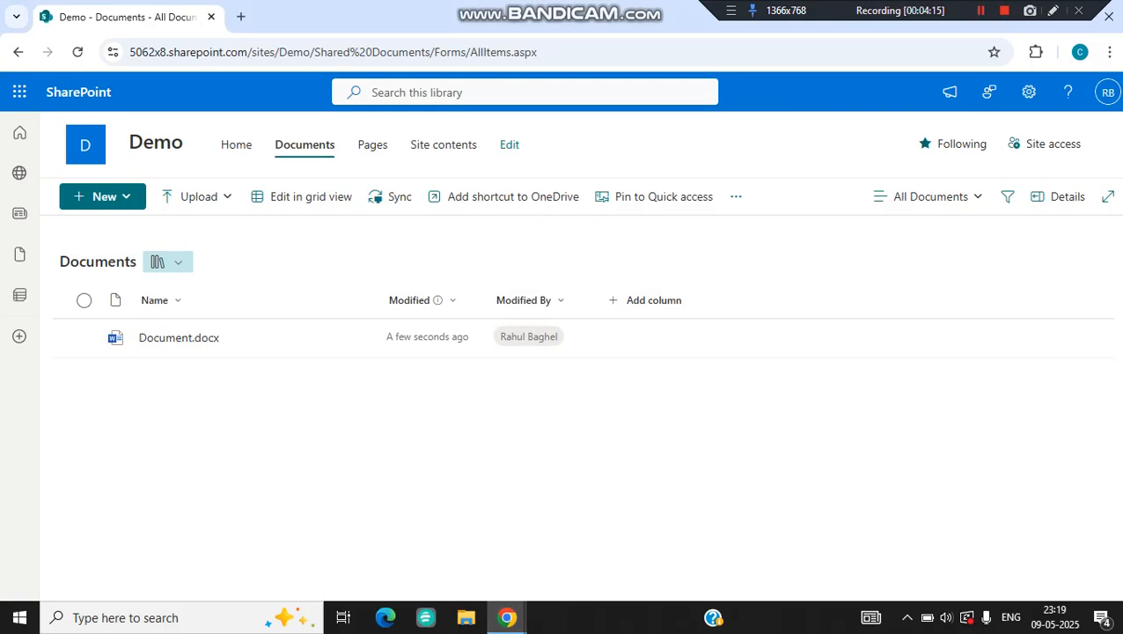
pyautogui.moveTo(506, 616)
pyautogui.click(1028, 91)
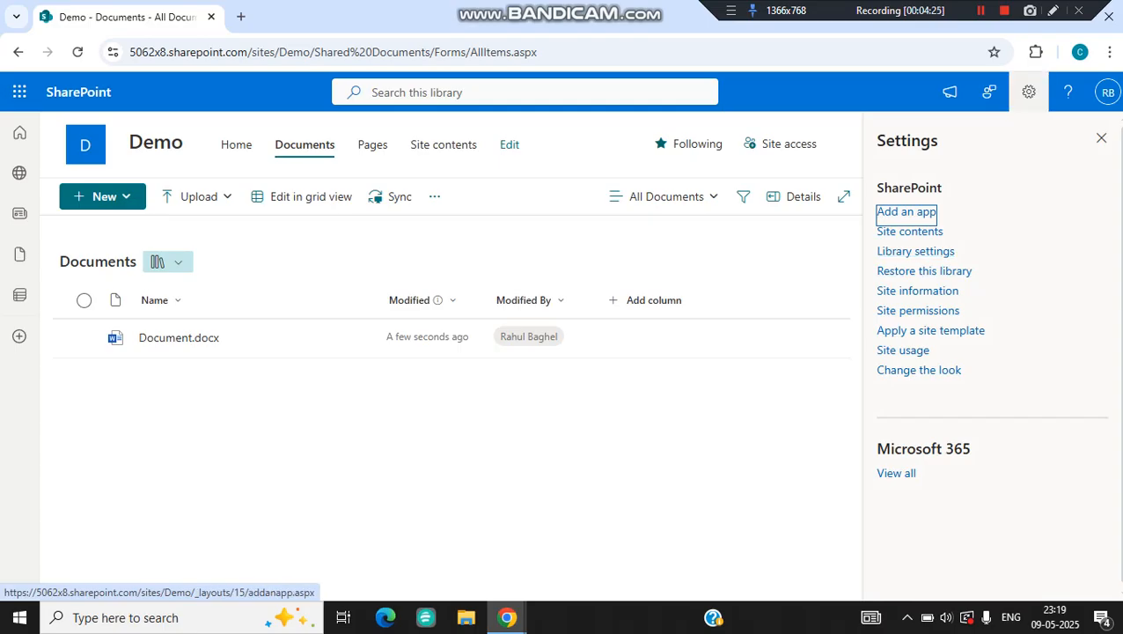
pyautogui.click(918, 311)
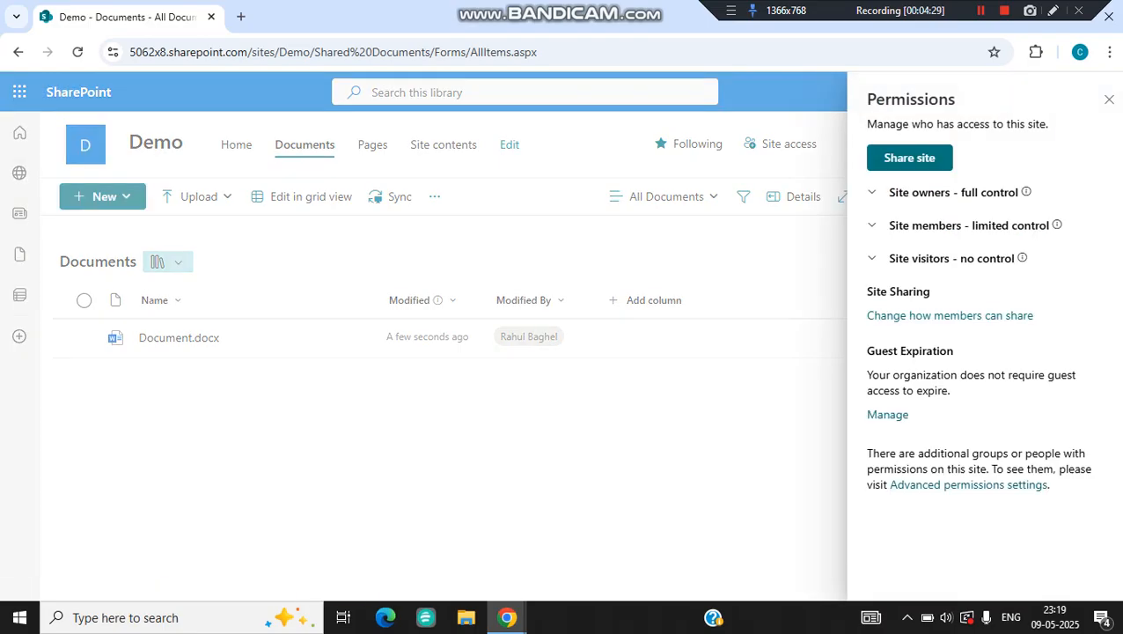
pyautogui.click(968, 484)
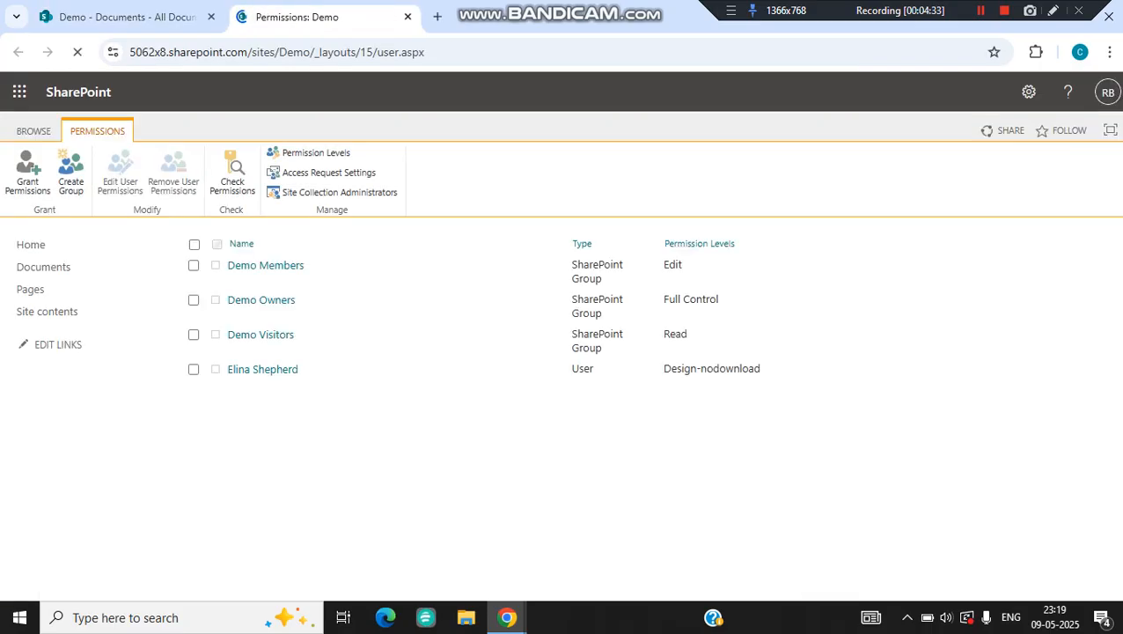
# Replace the individual user's Design-nodownload permission level with Design.
pyautogui.click(193, 369)
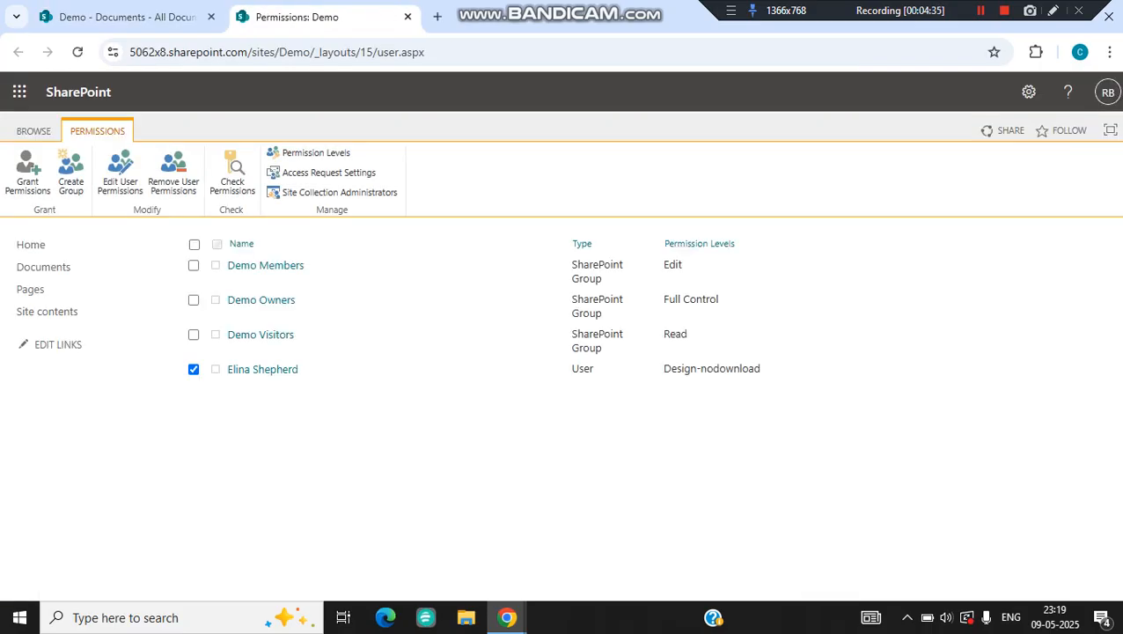
pyautogui.click(120, 173)
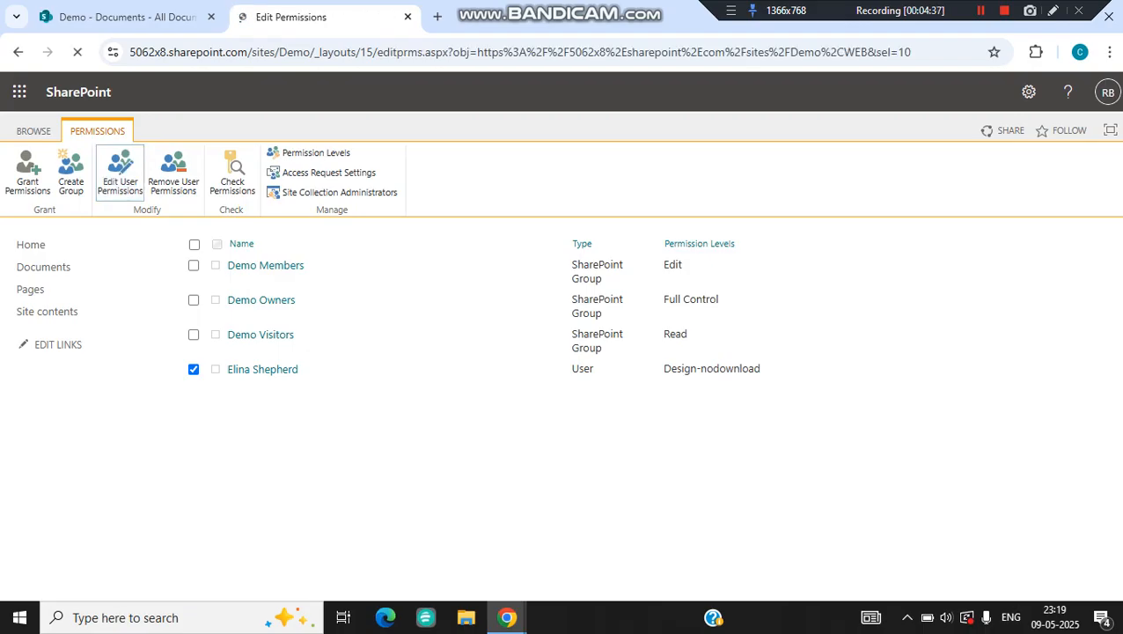
pyautogui.click(532, 440)
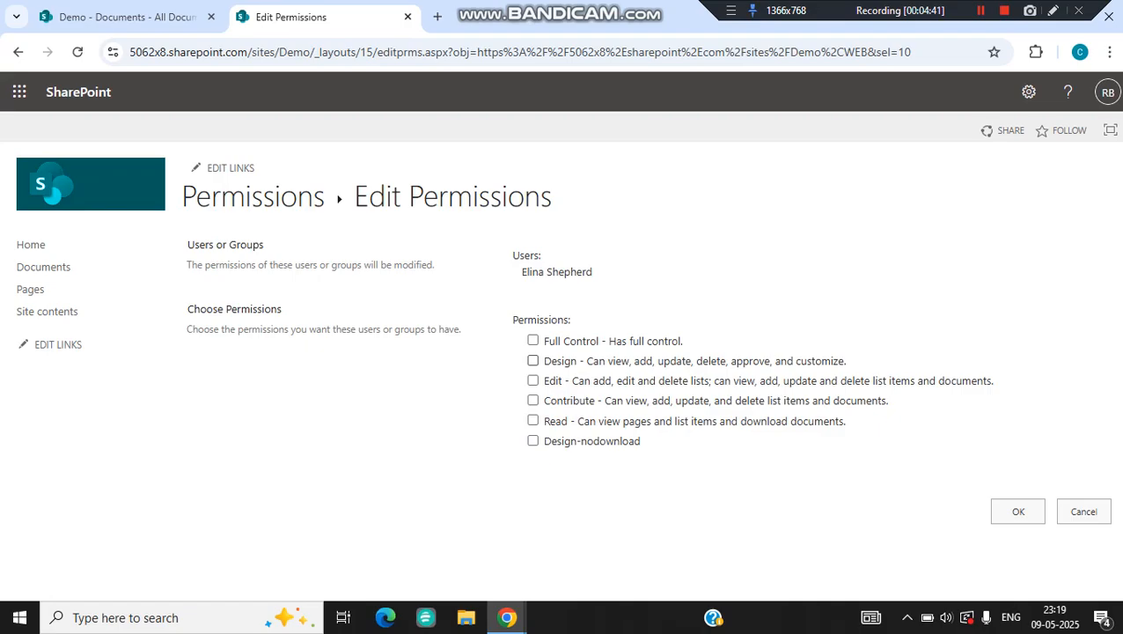
pyautogui.click(532, 361)
pyautogui.click(1018, 511)
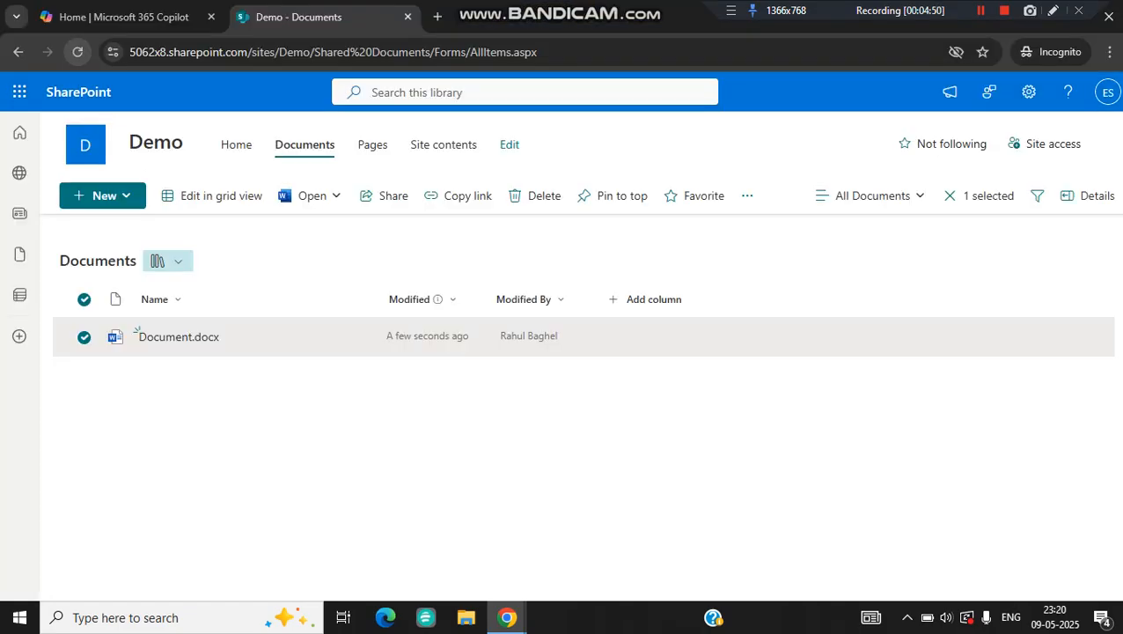
# Reload the Documents library in the incognito window and check Document.docx's file actions for a Download option.
pyautogui.click(77, 52)
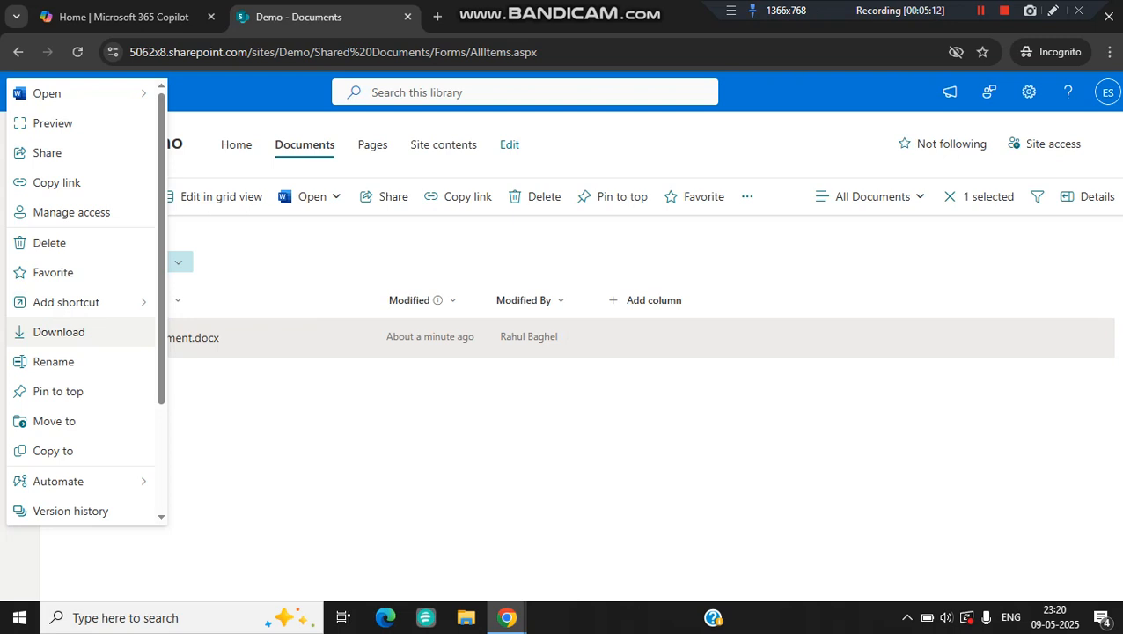
pyautogui.click(439, 440)
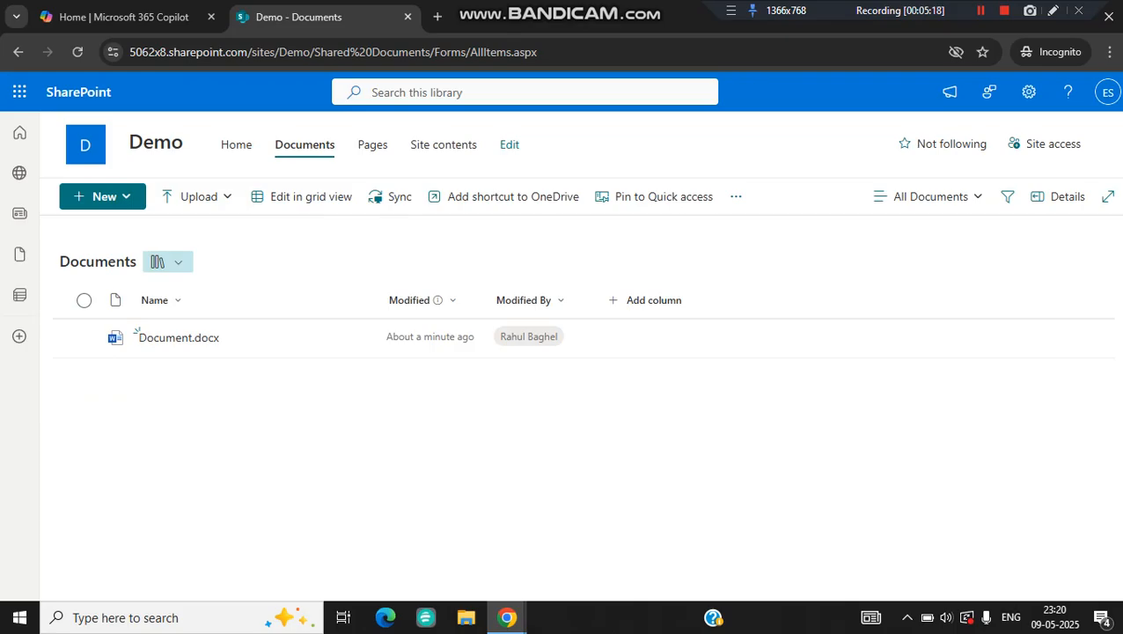
# In the site owner's Chrome window, open the Demo site's Documents library and duplicate its browser tab.
pyautogui.moveTo(507, 616)
pyautogui.click(419, 553)
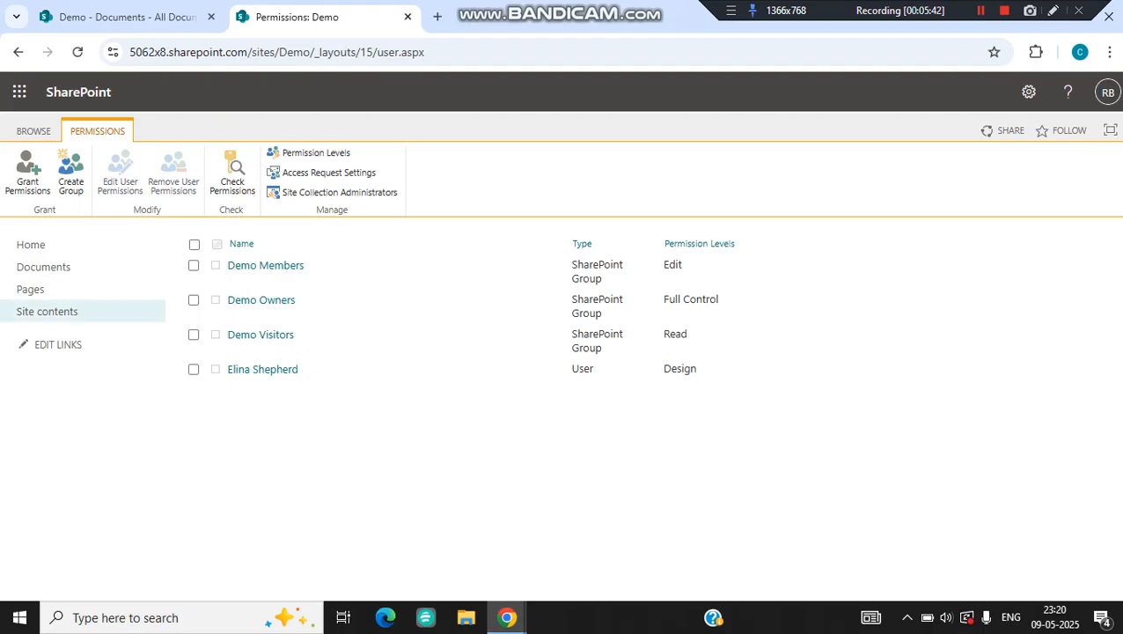
pyautogui.click(97, 267)
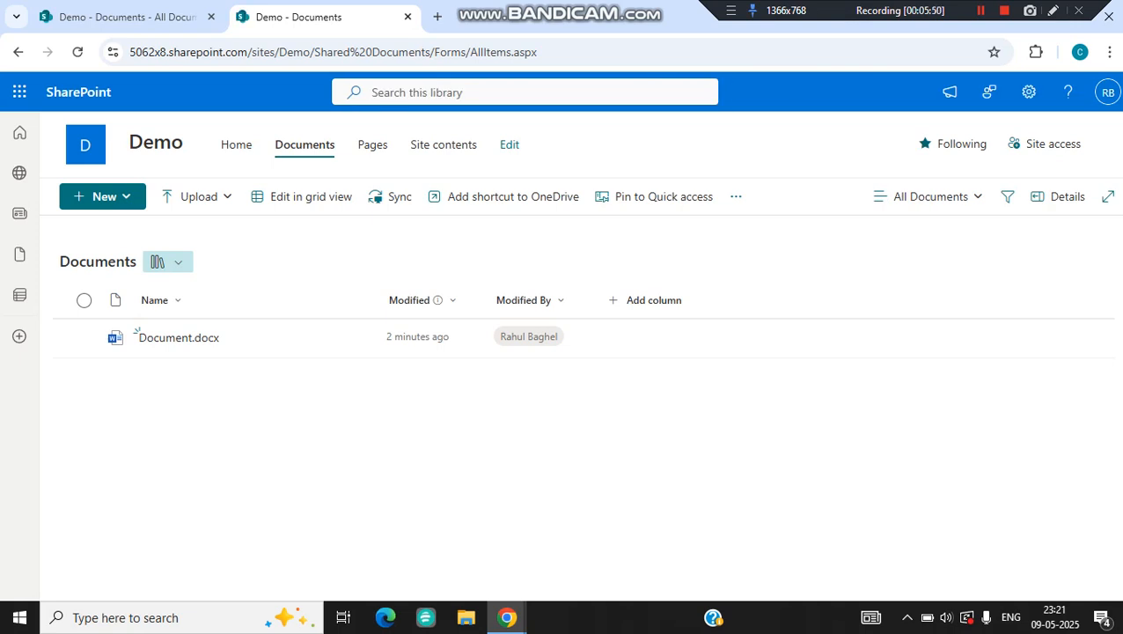
pyautogui.rightClick(308, 22)
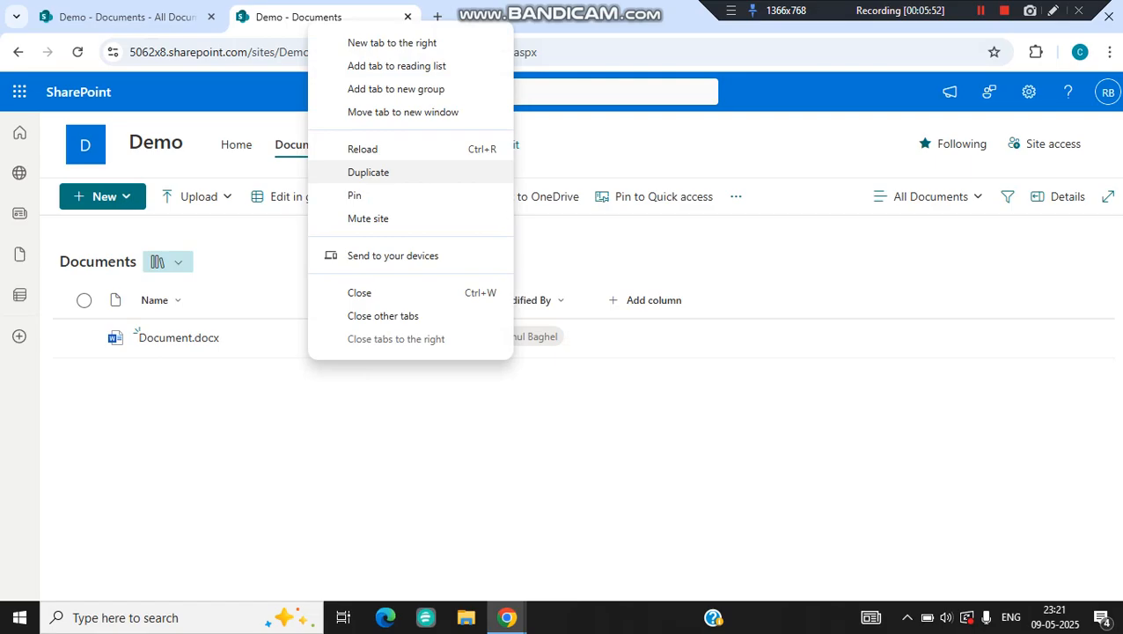
pyautogui.click(368, 172)
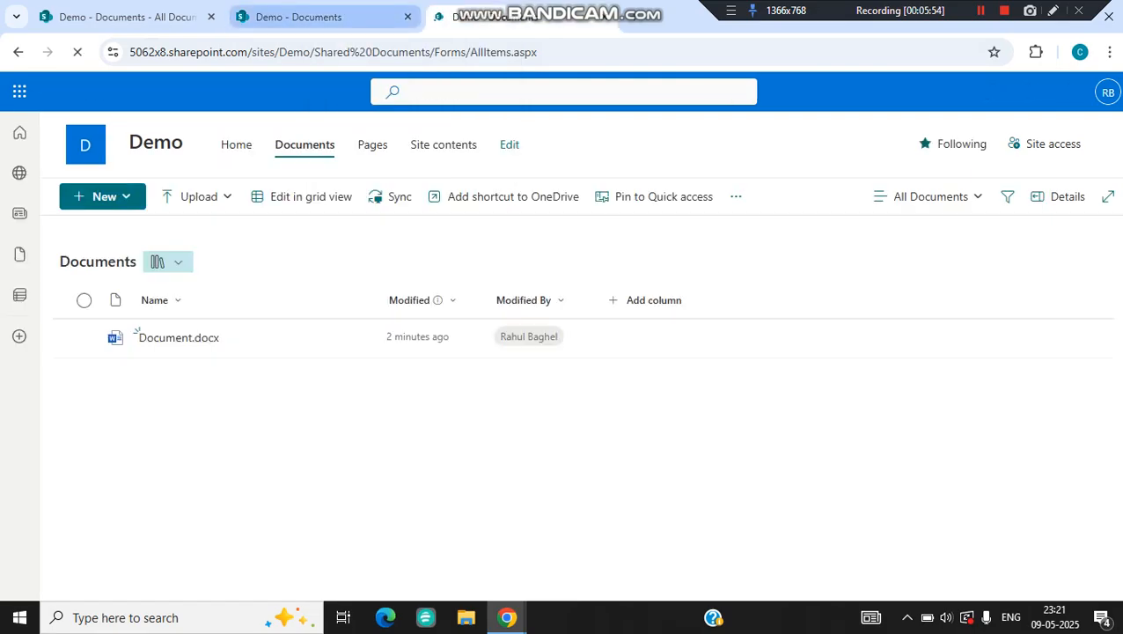
pyautogui.click(304, 17)
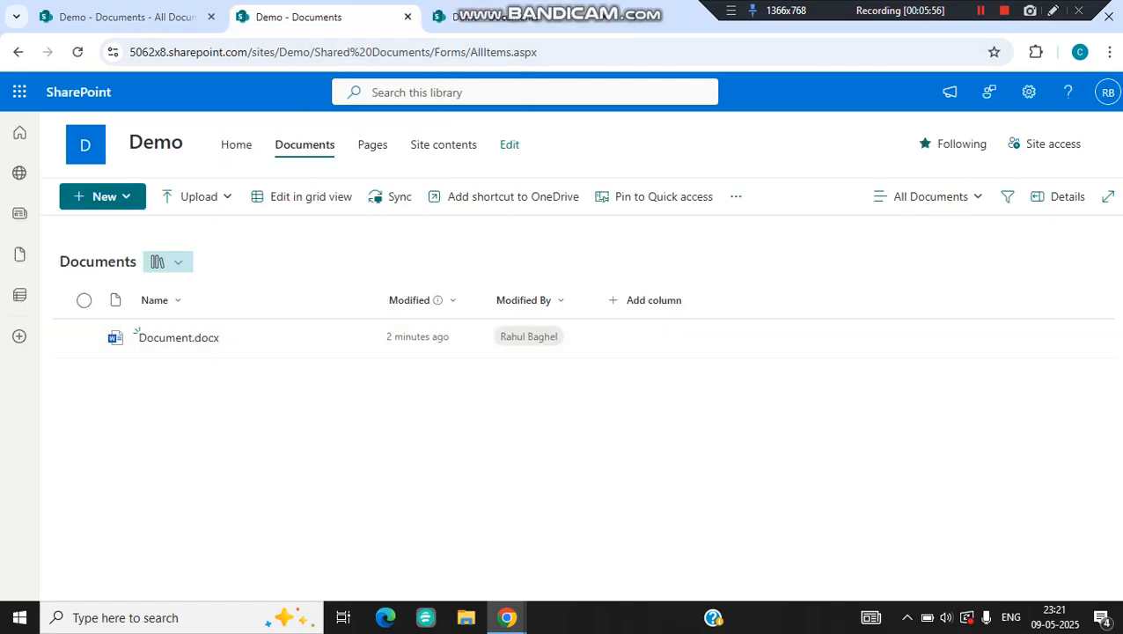
# Open the Documents library's permissions page from its full settings and compare it with the duplicated library tab.
pyautogui.click(1027, 91)
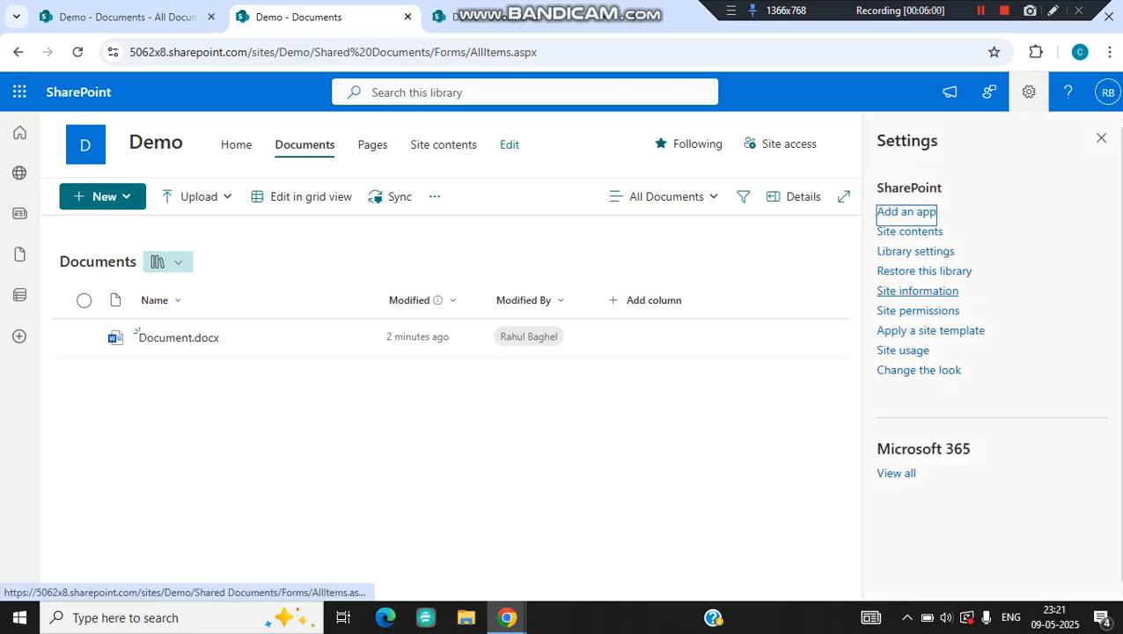
pyautogui.click(915, 251)
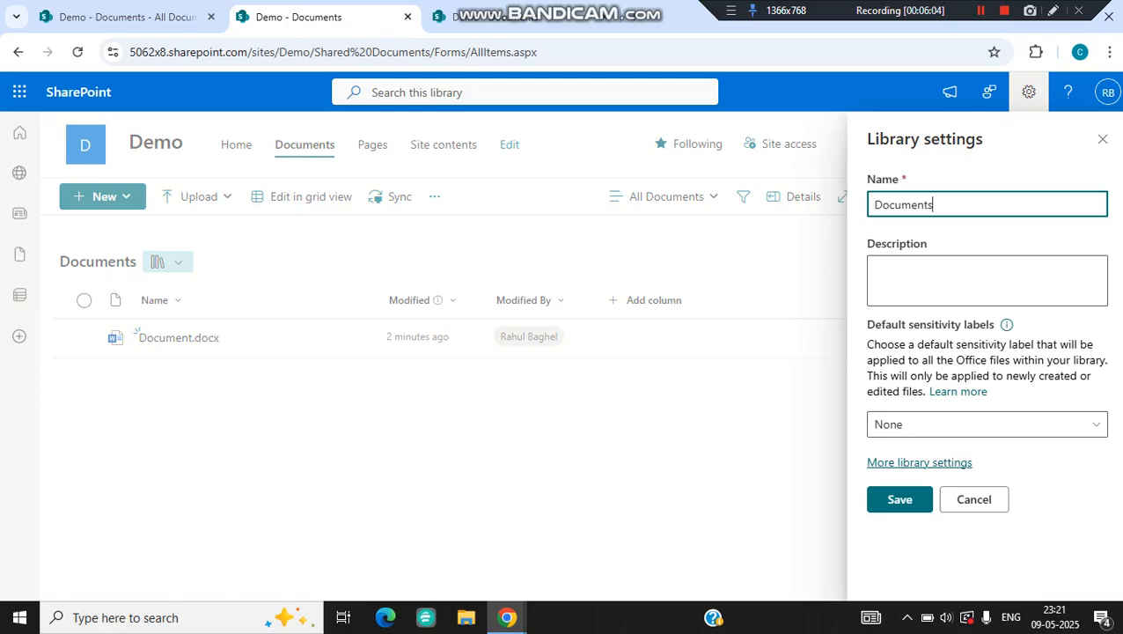
pyautogui.click(919, 462)
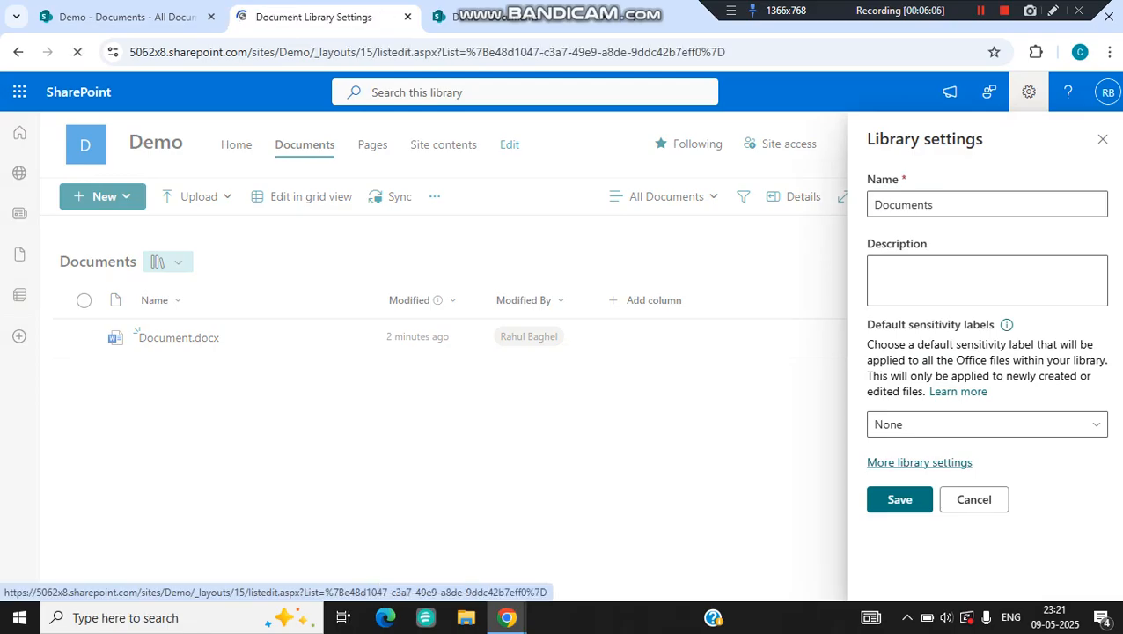
pyautogui.click(588, 388)
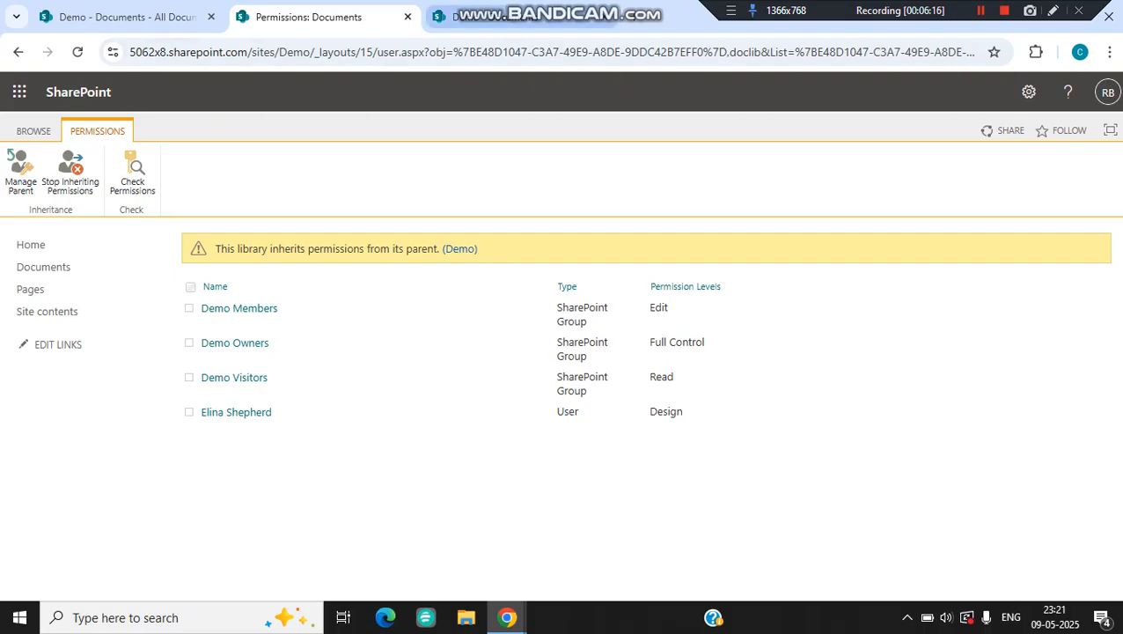
pyautogui.click(510, 17)
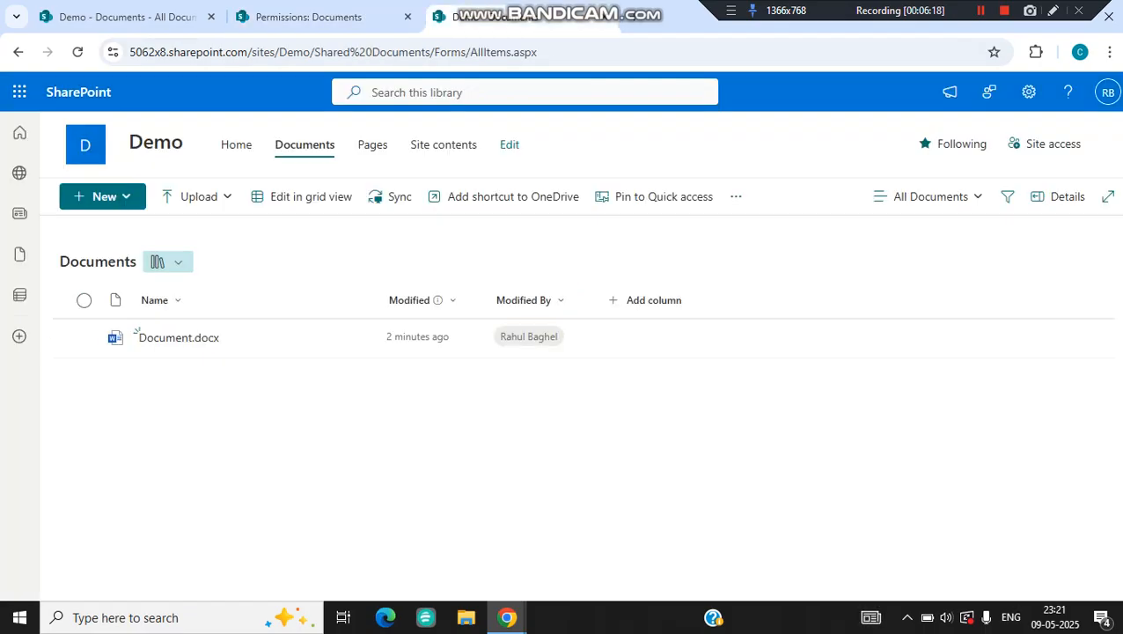
pyautogui.click(308, 17)
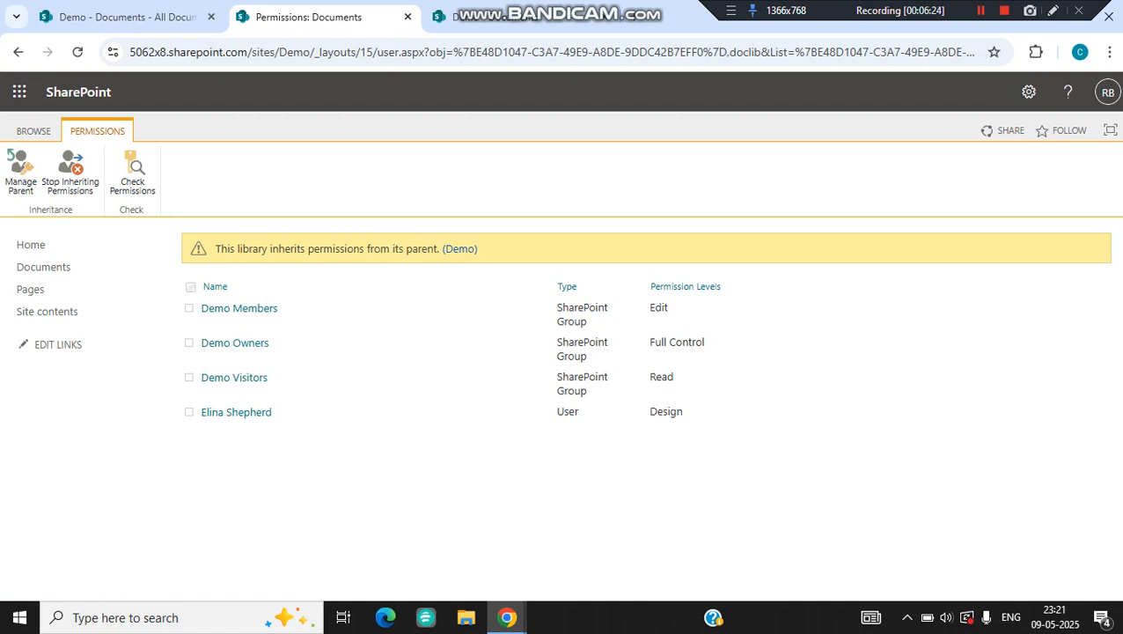
# Go to the parent Demo site's permissions and review its available permission levels.
pyautogui.click(20, 172)
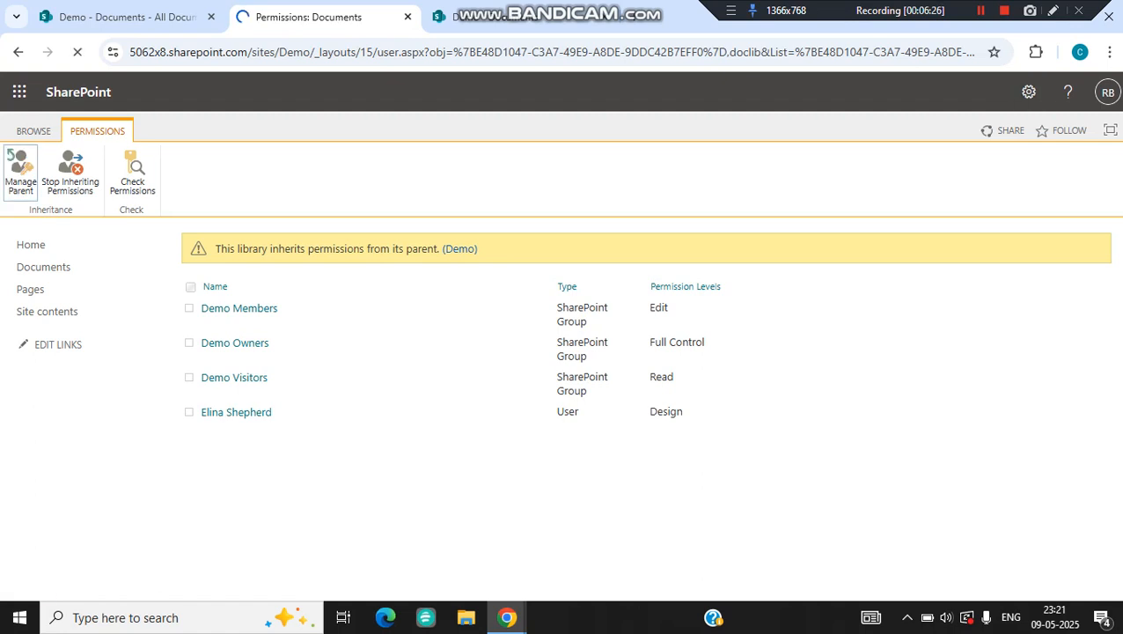
pyautogui.click(313, 153)
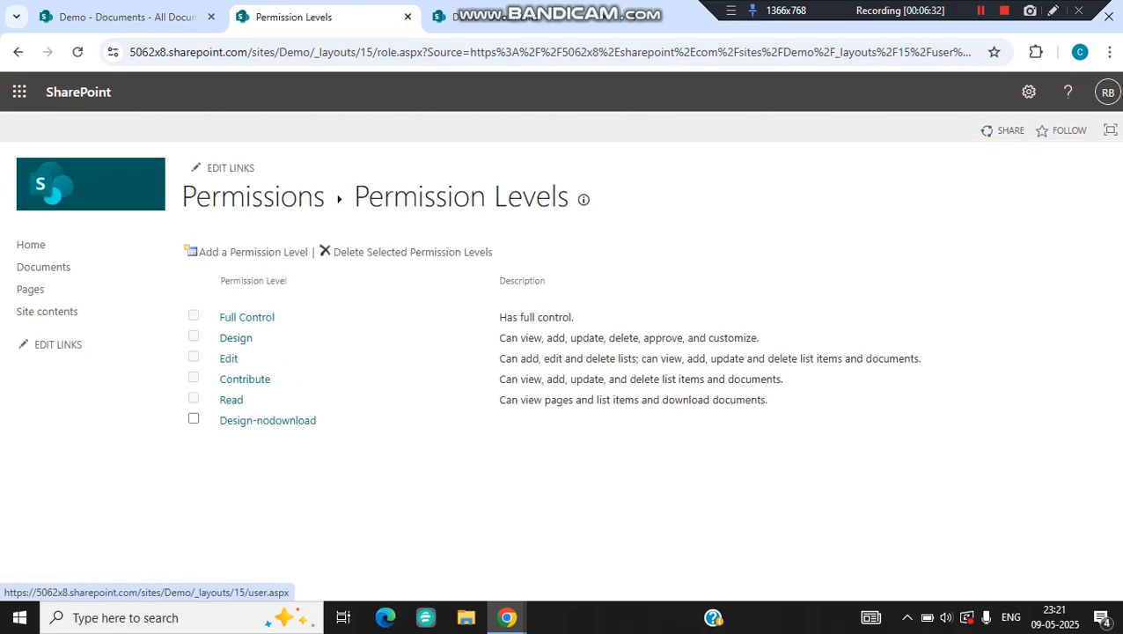
pyautogui.click(254, 197)
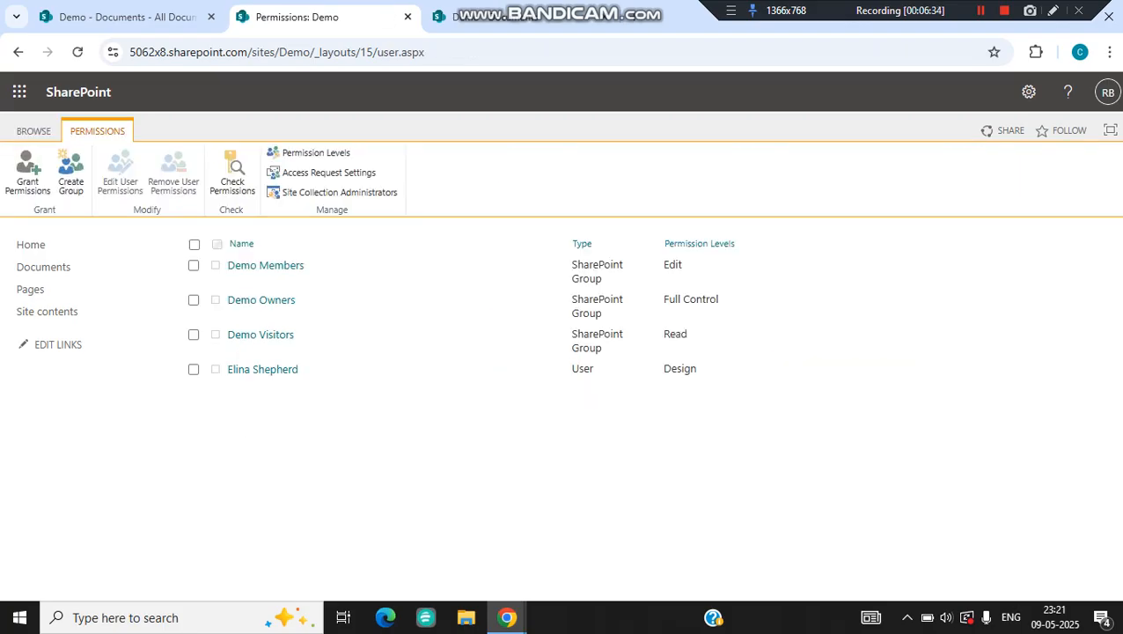
# Start granting permissions on the Demo site and review the permission levels offered in the sharing options.
pyautogui.click(27, 174)
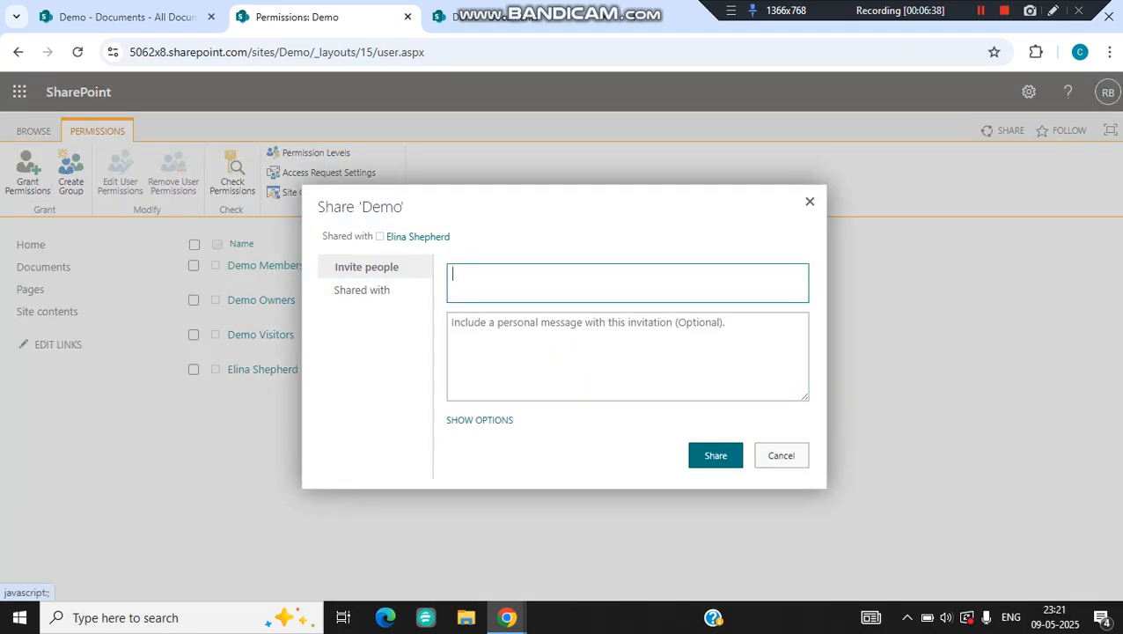
pyautogui.click(479, 420)
pyautogui.click(627, 454)
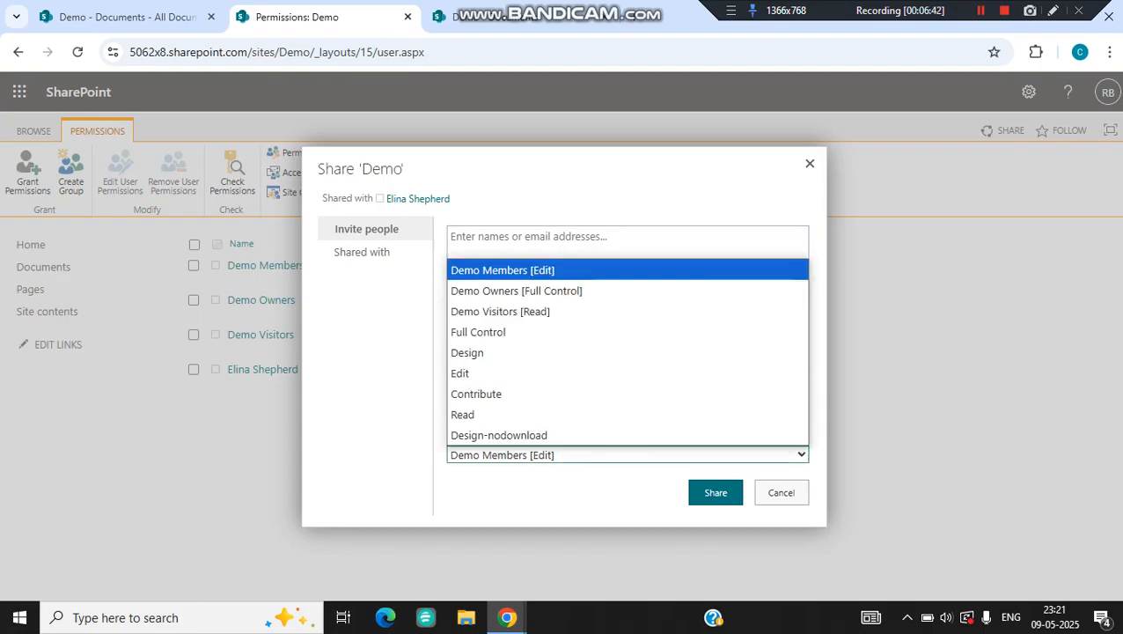
# In the duplicated Documents library tab, review Document.docx's file actions and open its sharing dialog.
pyautogui.click(498, 17)
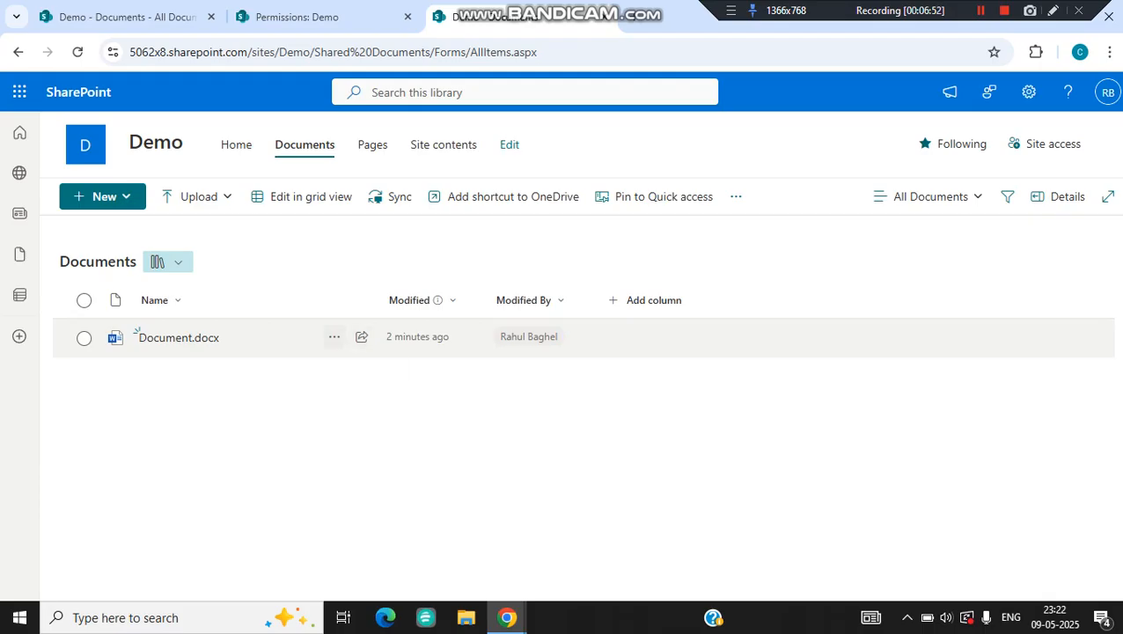
pyautogui.click(334, 337)
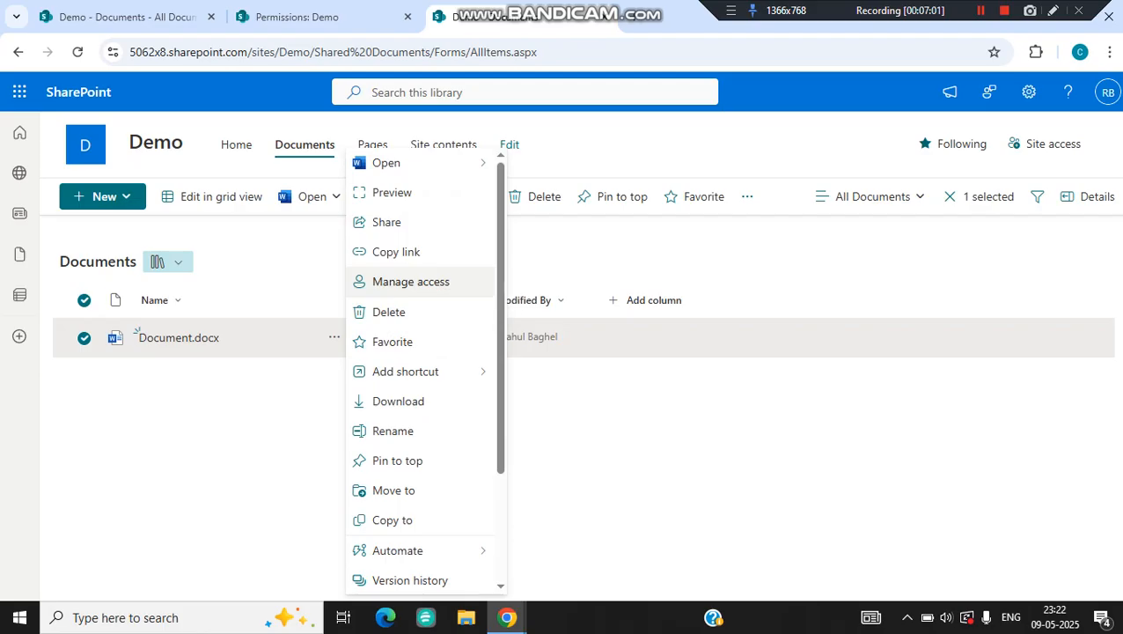
pyautogui.click(616, 440)
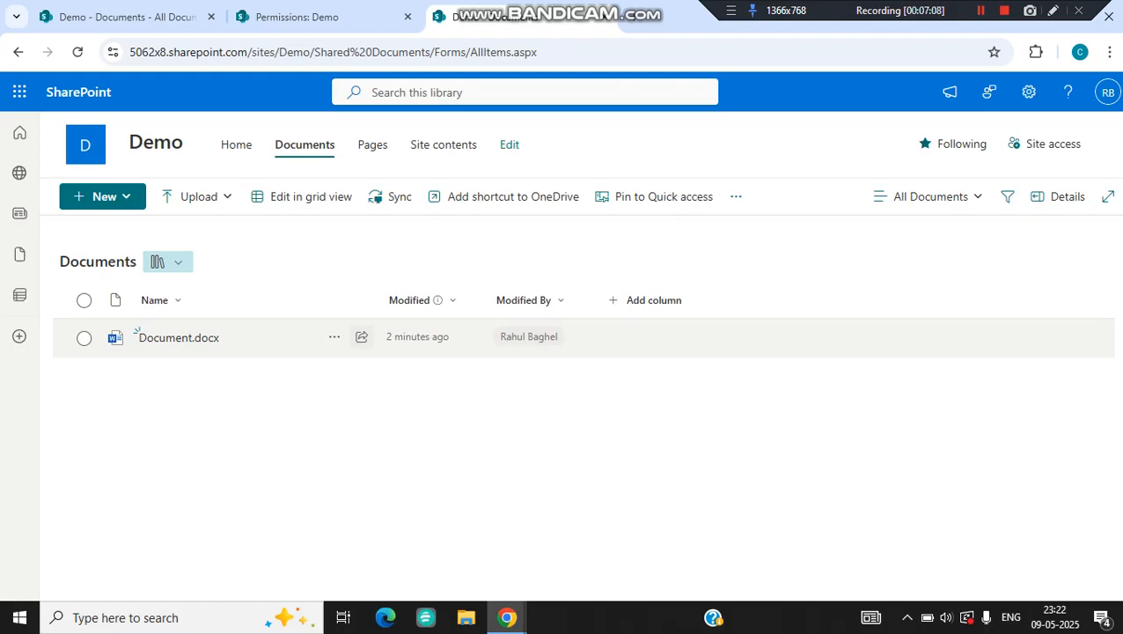
pyautogui.click(361, 337)
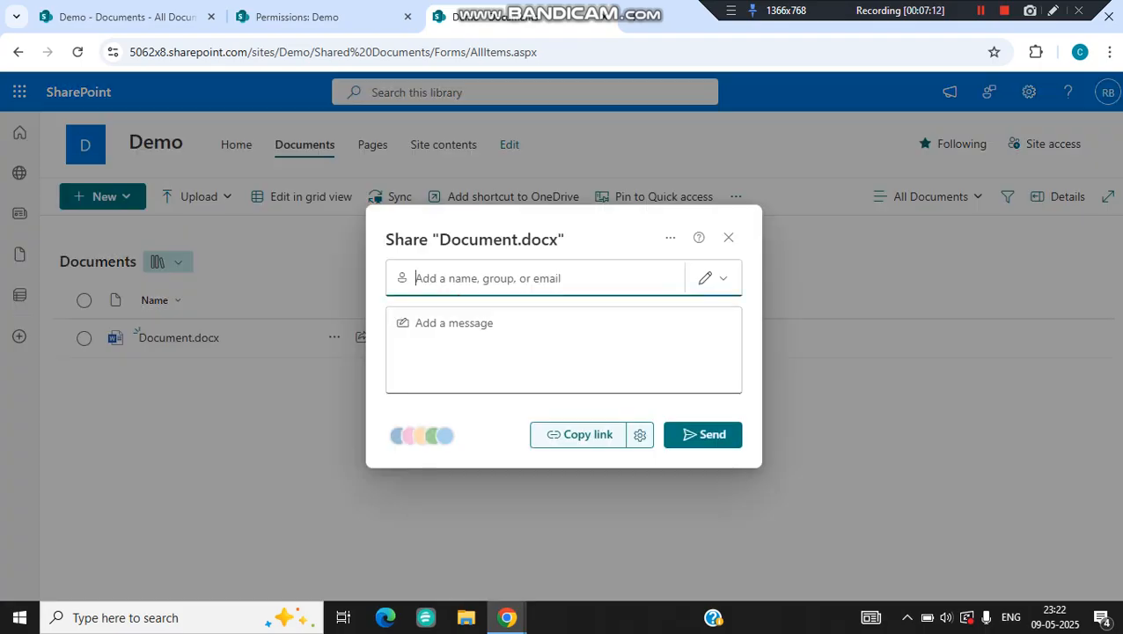
# Return to the Demo site's permissions tab, cancel the sharing invitation and reload the page.
pyautogui.click(308, 16)
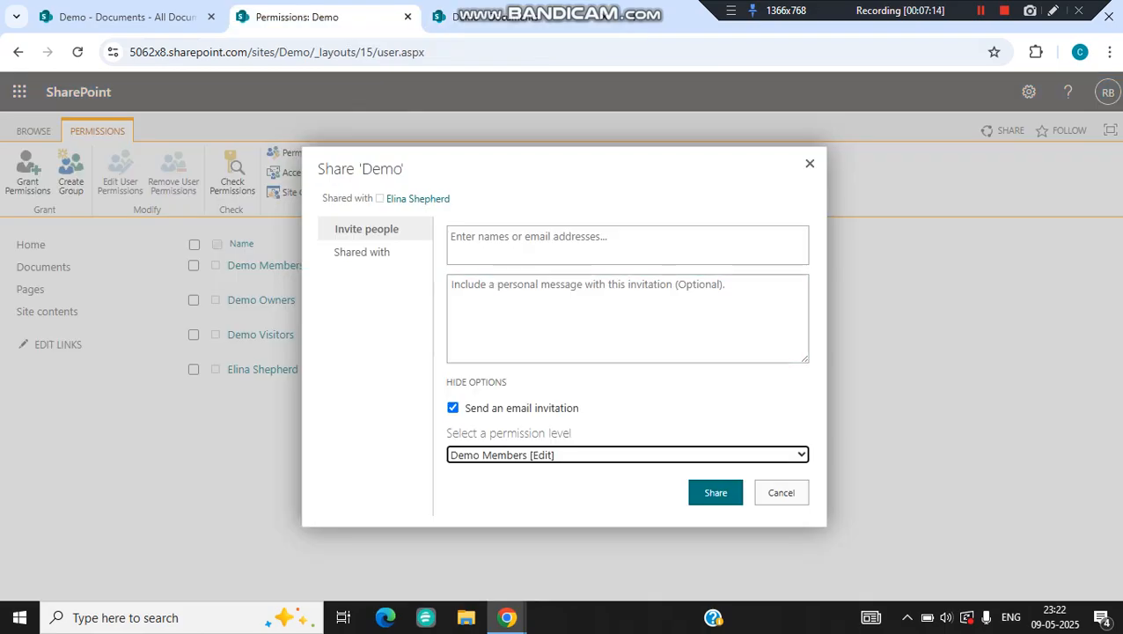
pyautogui.click(780, 493)
pyautogui.click(77, 52)
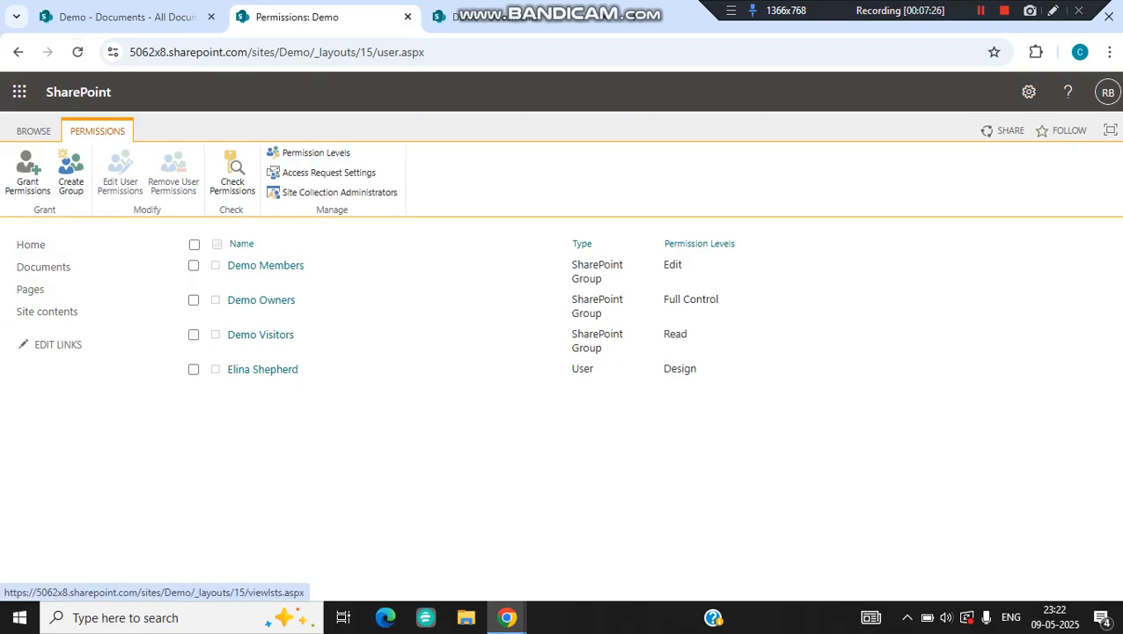
# Open the individual user's permissions for editing, read the Restricted View description, and cancel without changes.
pyautogui.click(194, 369)
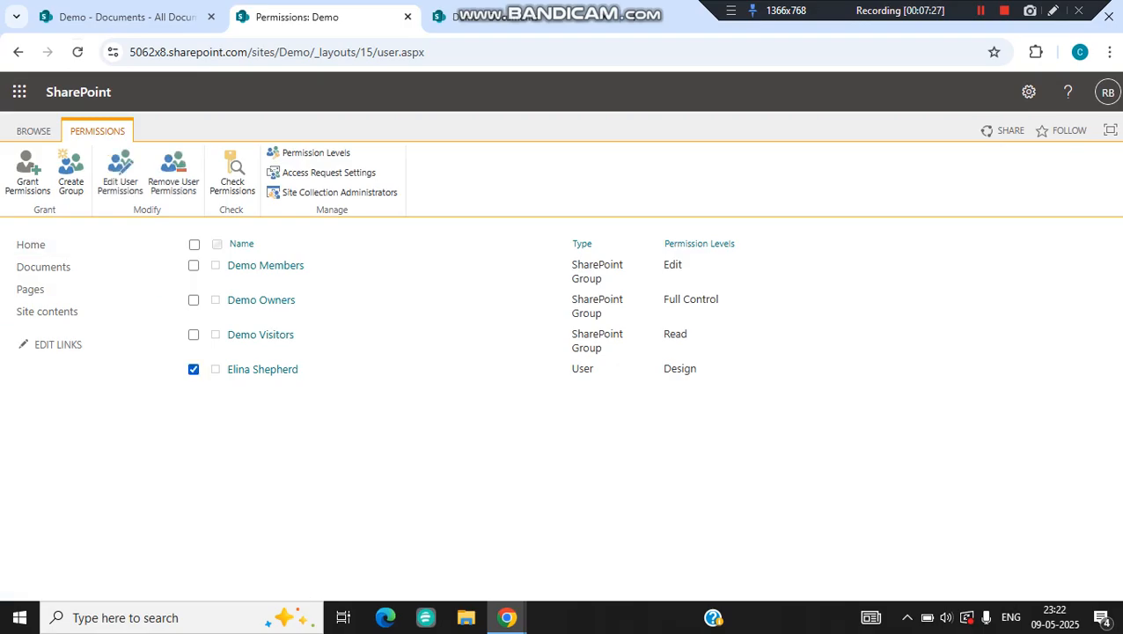
pyautogui.click(120, 171)
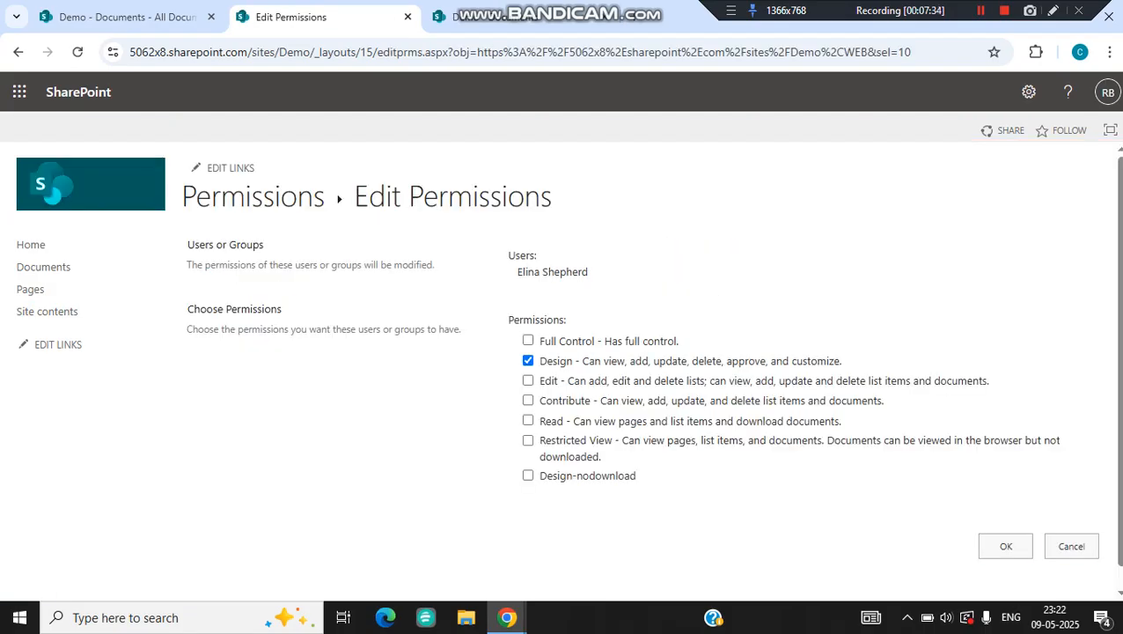
pyautogui.moveTo(600, 456); pyautogui.dragTo(544, 440)
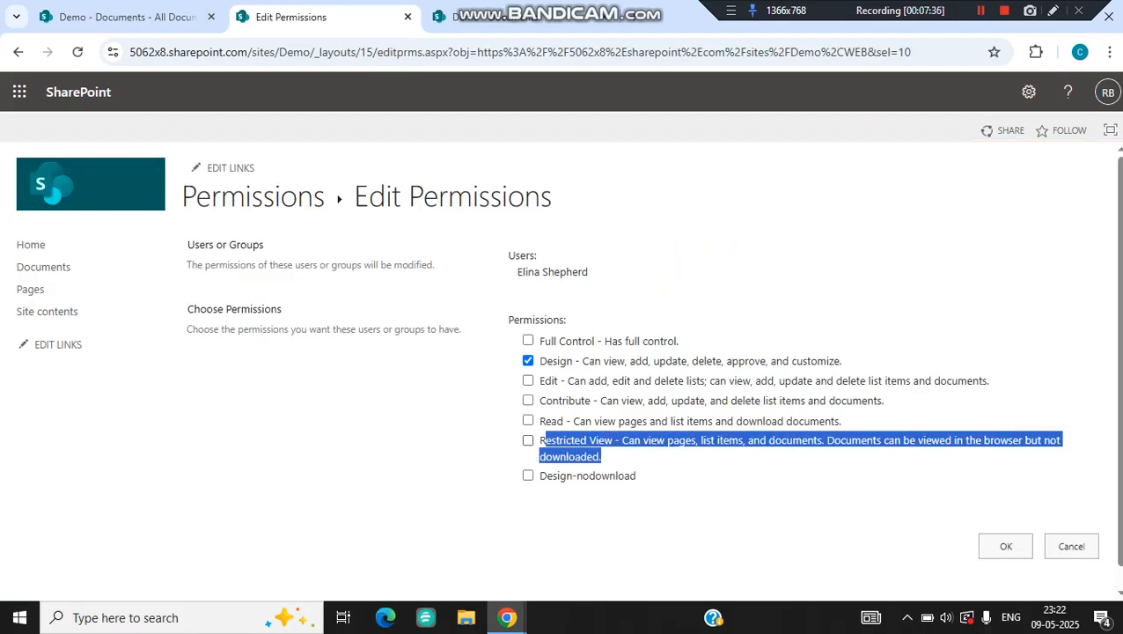
pyautogui.click(1071, 545)
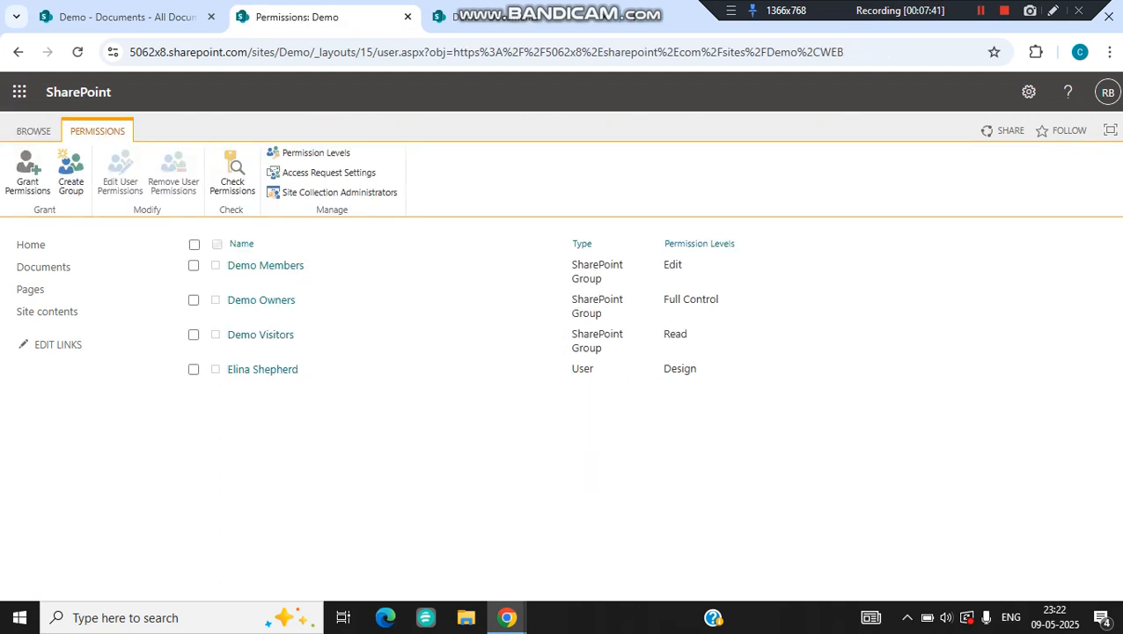
# Compare the site's Permission Levels list with the levels offered when granting permissions, and cancel the Demo sharing invitation.
pyautogui.click(315, 153)
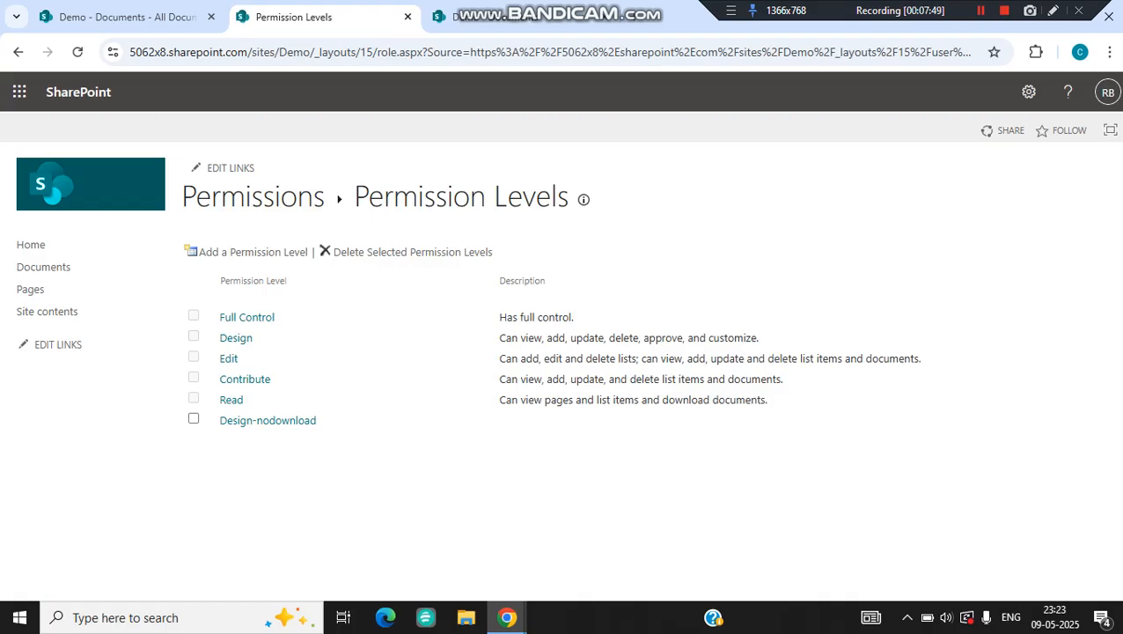
pyautogui.click(252, 197)
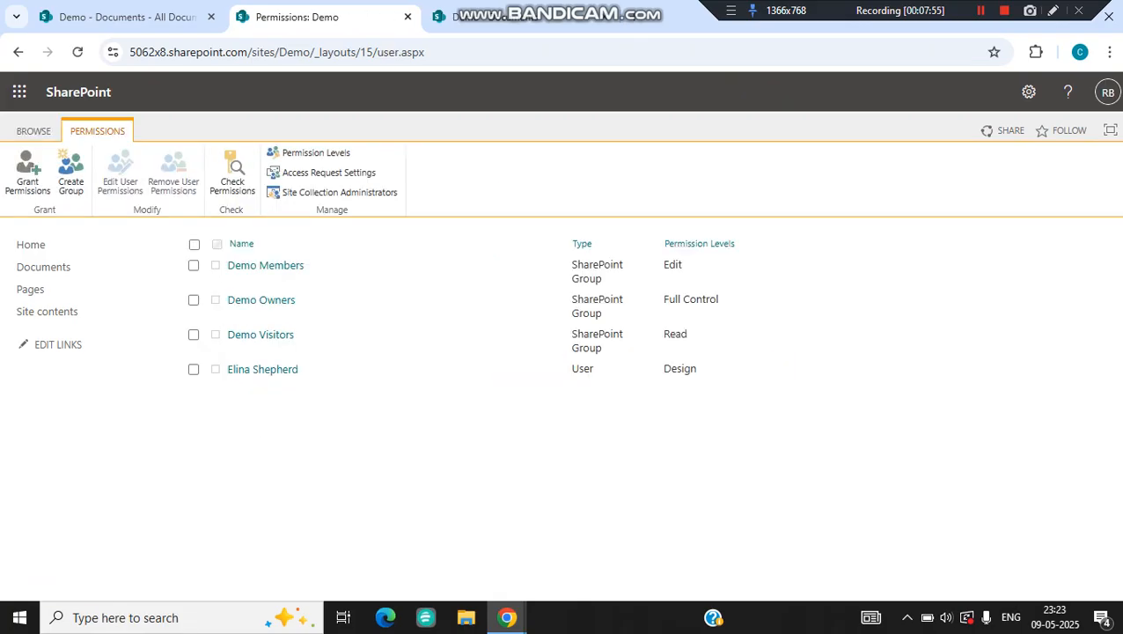
pyautogui.click(28, 172)
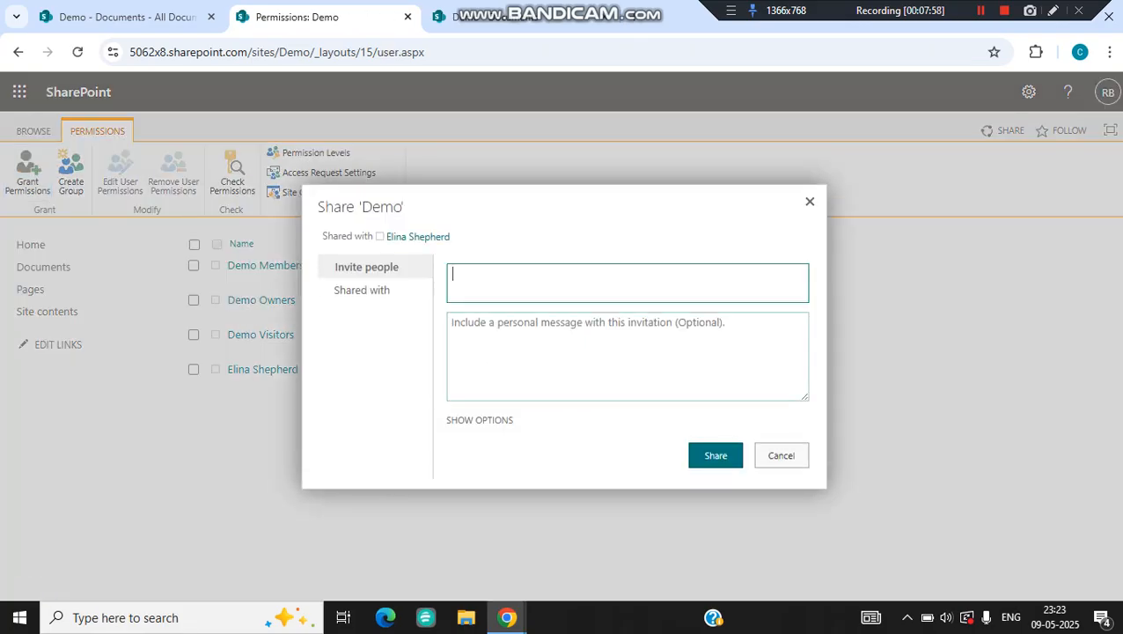
pyautogui.click(479, 420)
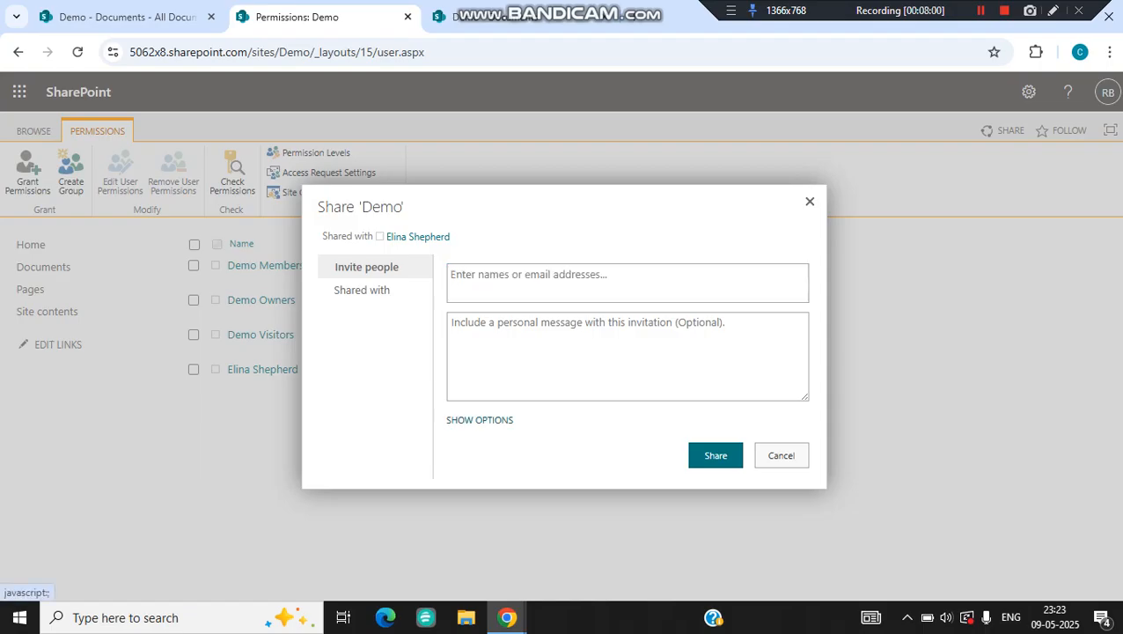
pyautogui.click(626, 455)
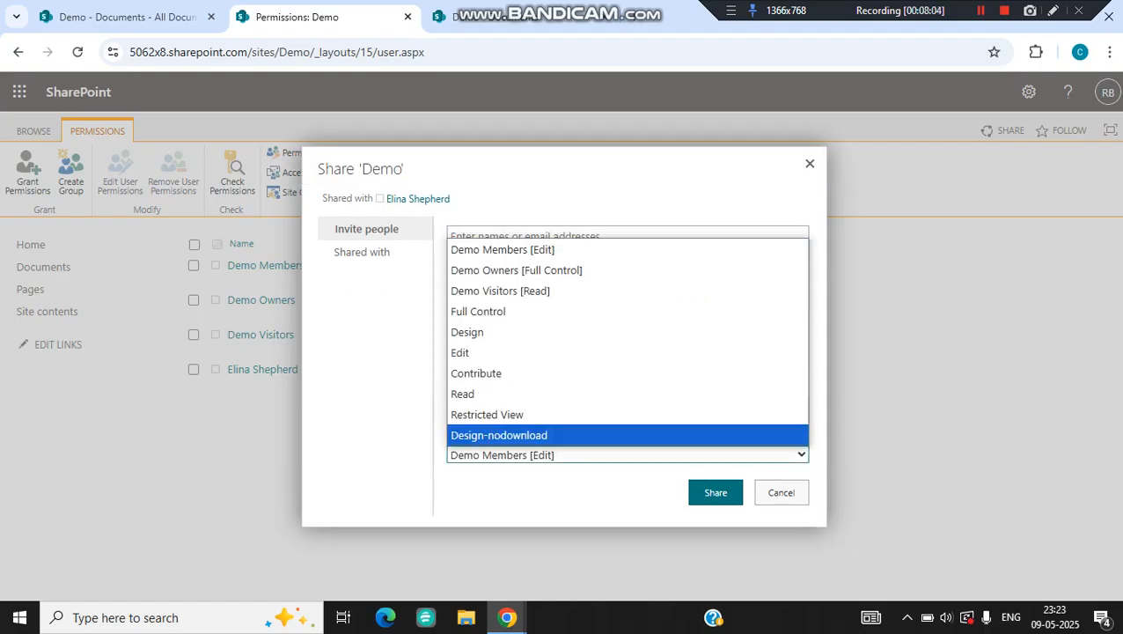
pyautogui.click(780, 491)
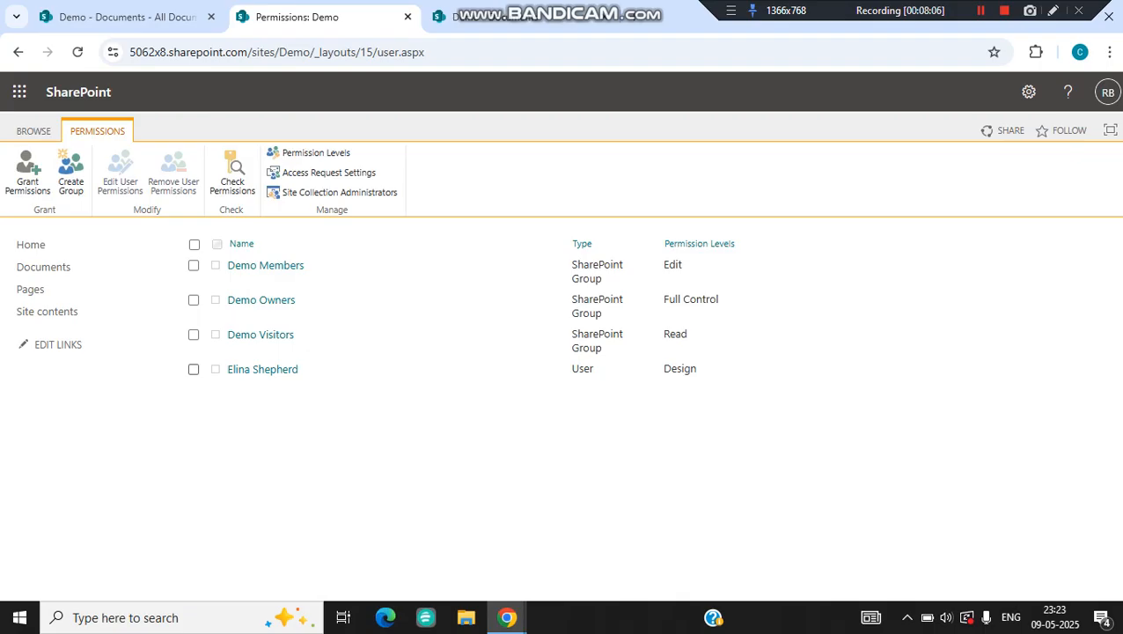
# Change the individual user's Demo site permission level to Restricted View in place of Design.
pyautogui.click(194, 369)
pyautogui.click(119, 176)
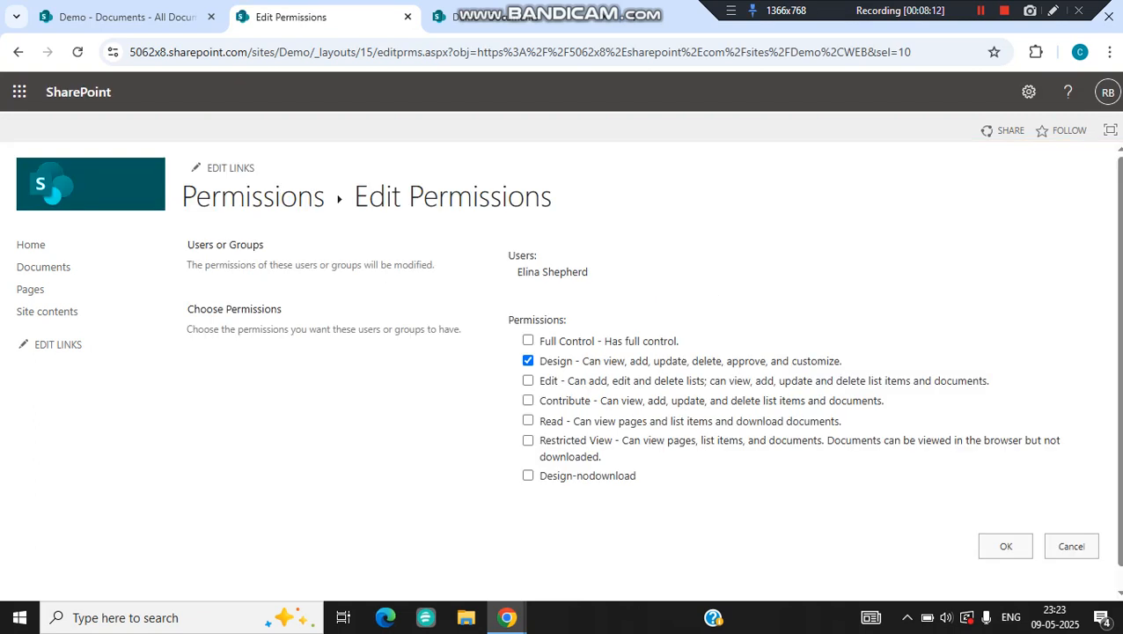
pyautogui.click(528, 360)
pyautogui.click(528, 440)
pyautogui.moveTo(915, 440); pyautogui.dragTo(601, 456)
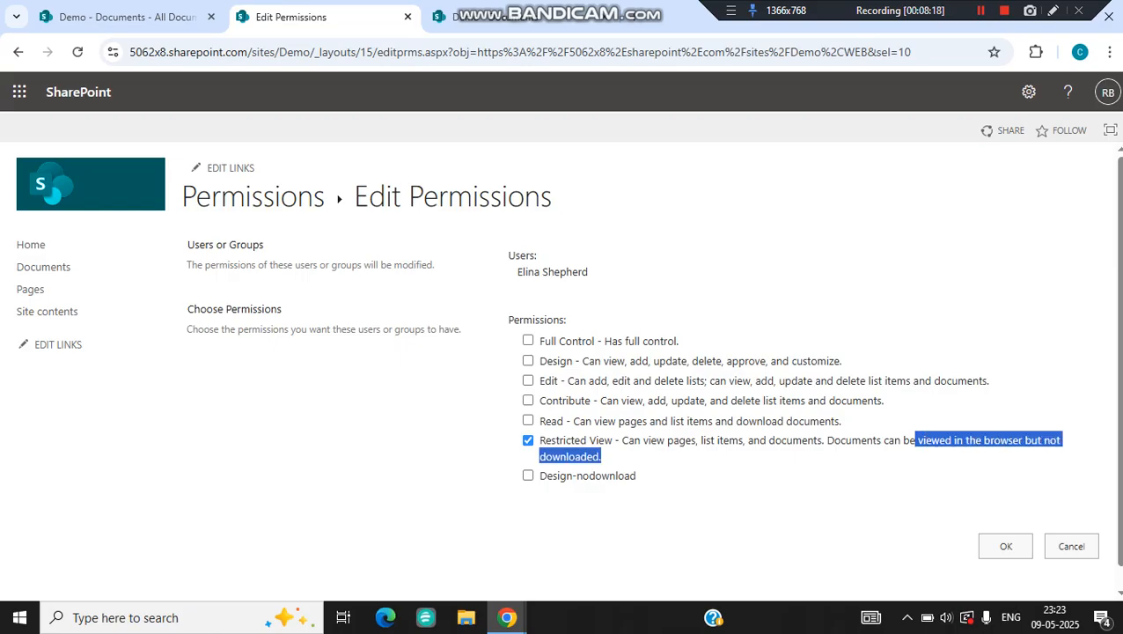
pyautogui.click(1006, 546)
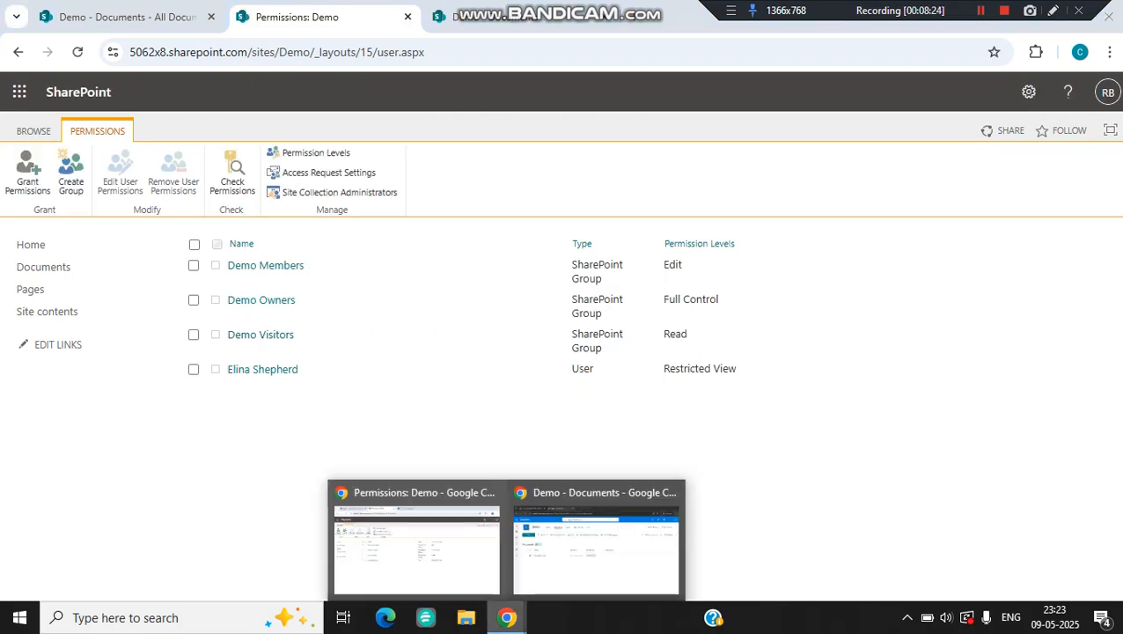
# Reload the Documents library in the incognito window and check which file actions Document.docx offers under Restricted View.
pyautogui.click(595, 546)
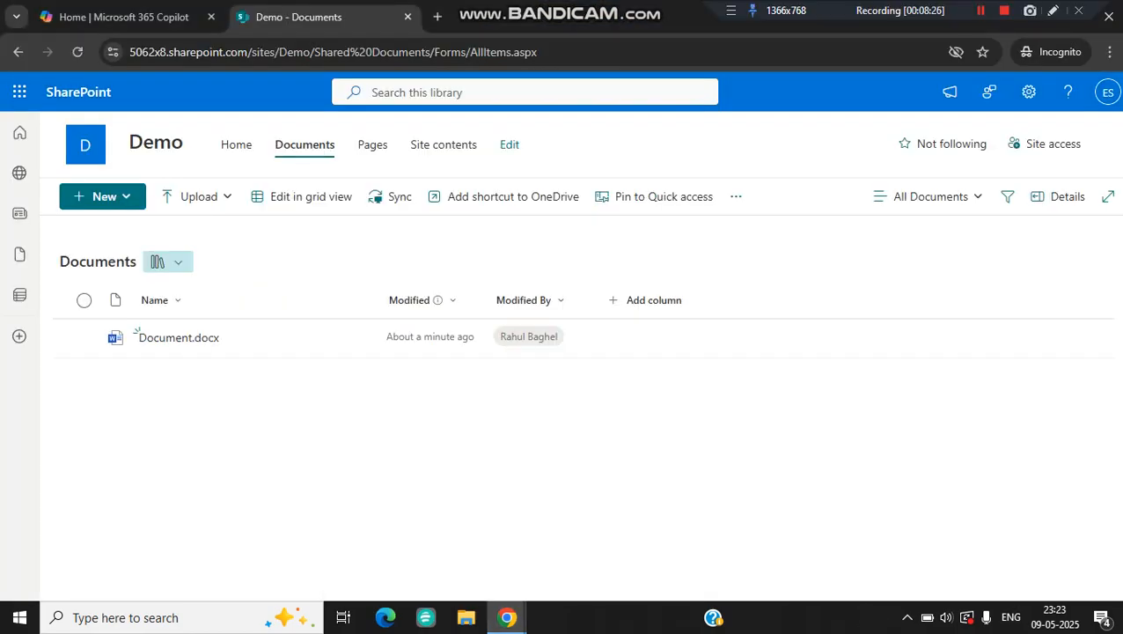
pyautogui.click(77, 52)
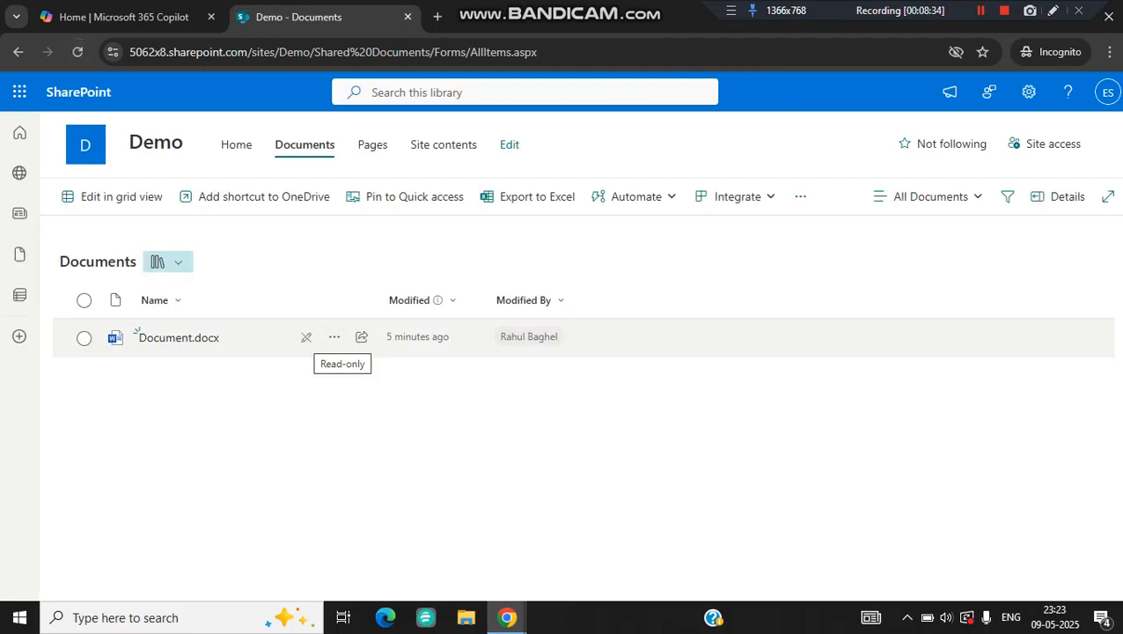
pyautogui.click(334, 337)
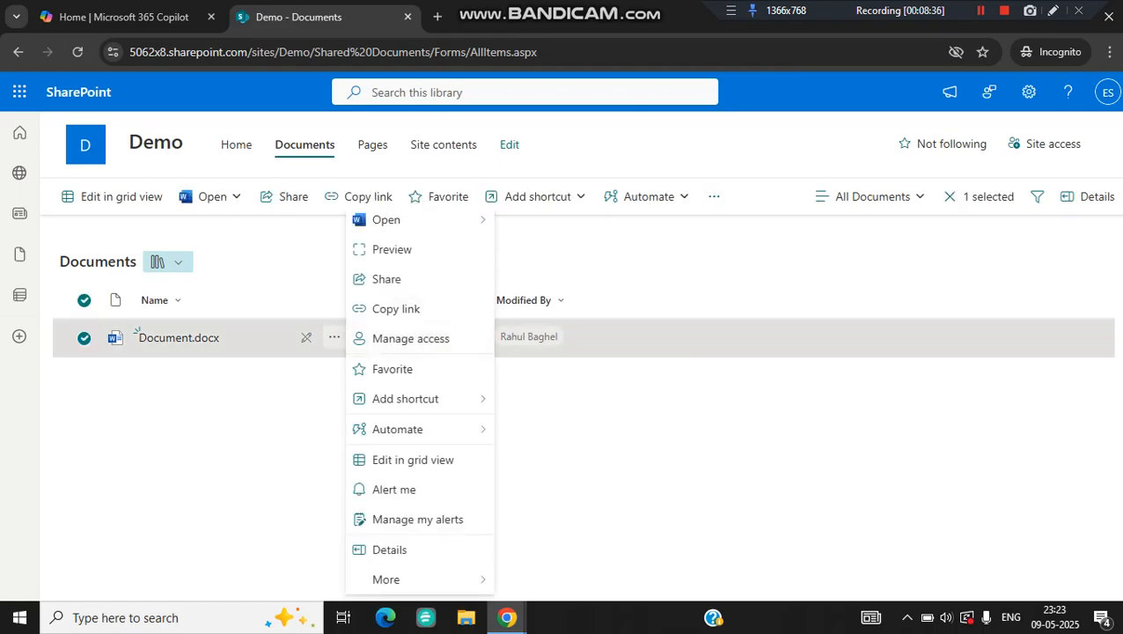
pyautogui.click(572, 519)
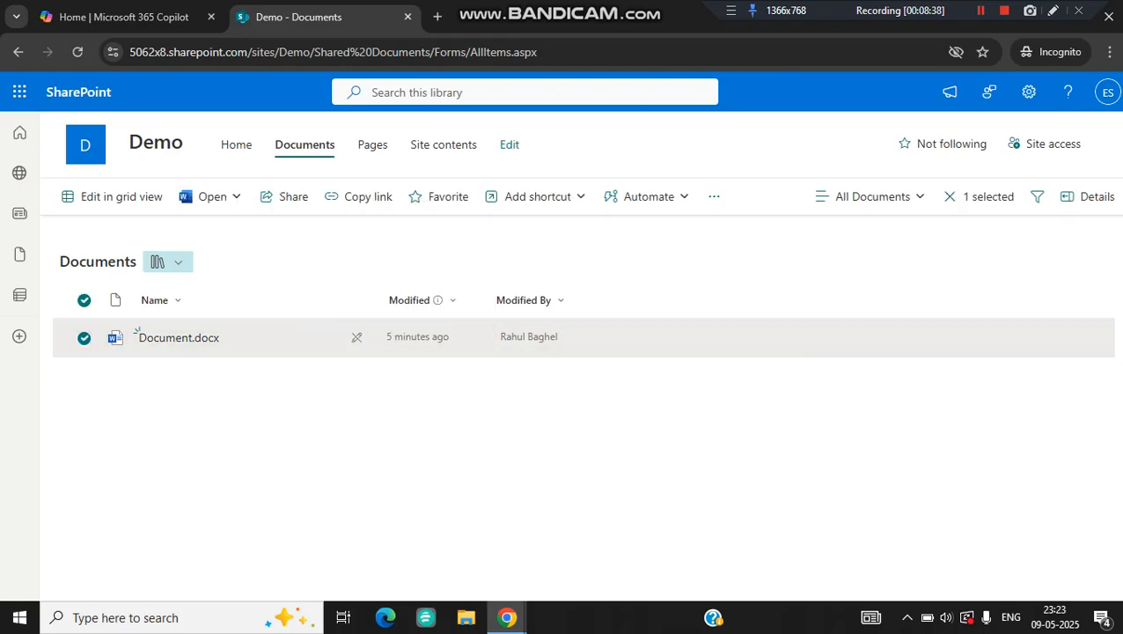
pyautogui.click(572, 519)
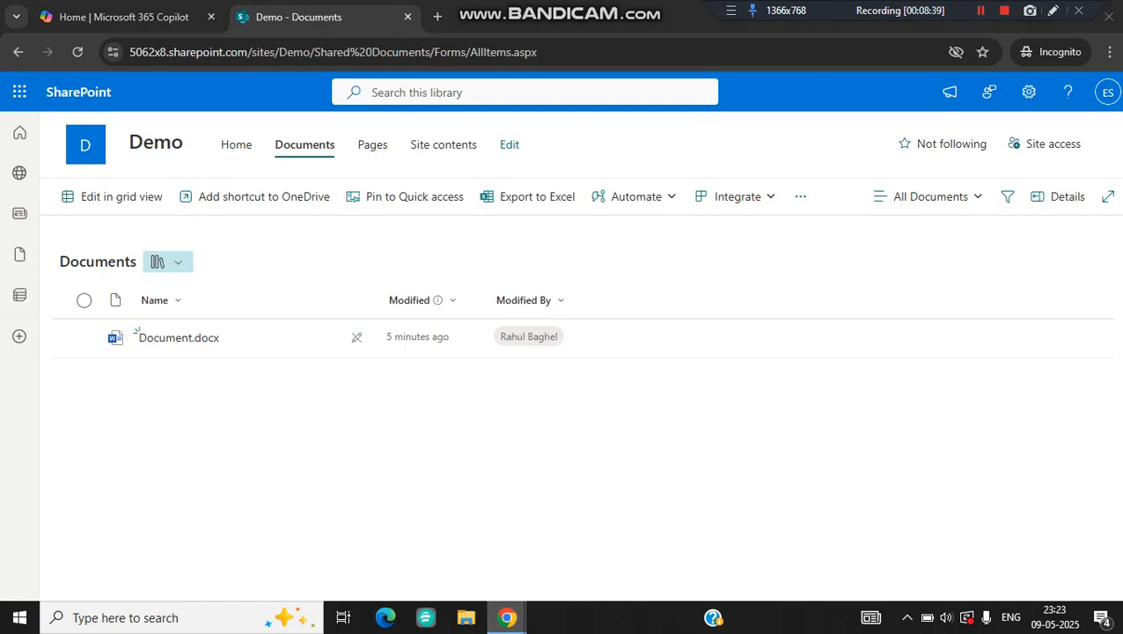
# Return to the site owner's Chrome window and start granting permissions on the Demo site.
pyautogui.moveTo(507, 617)
pyautogui.click(466, 493)
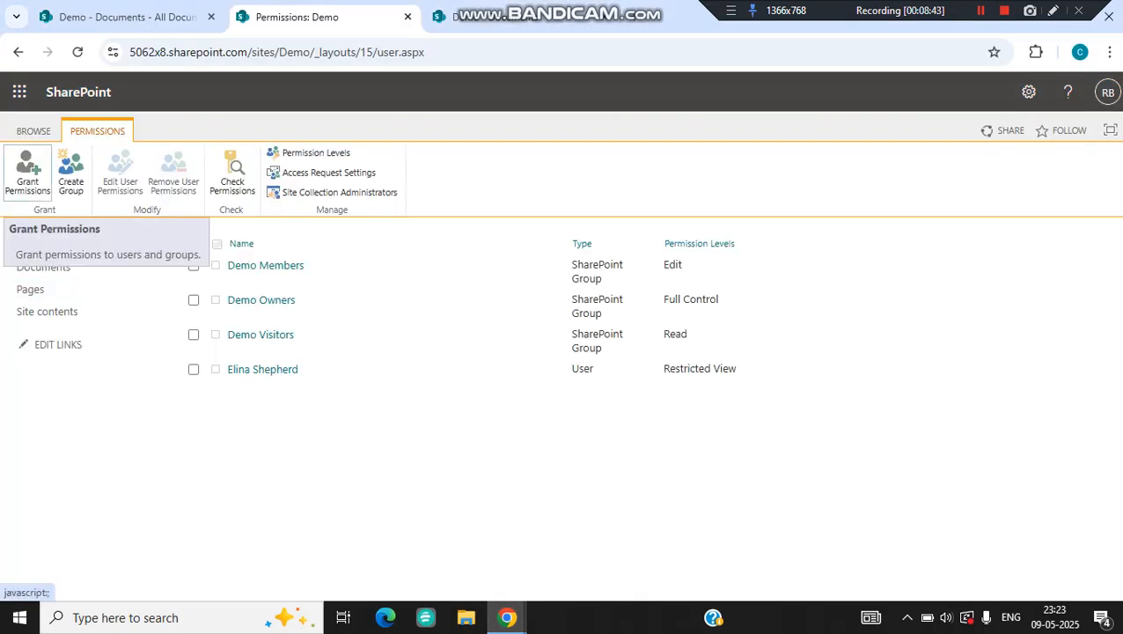
pyautogui.click(27, 171)
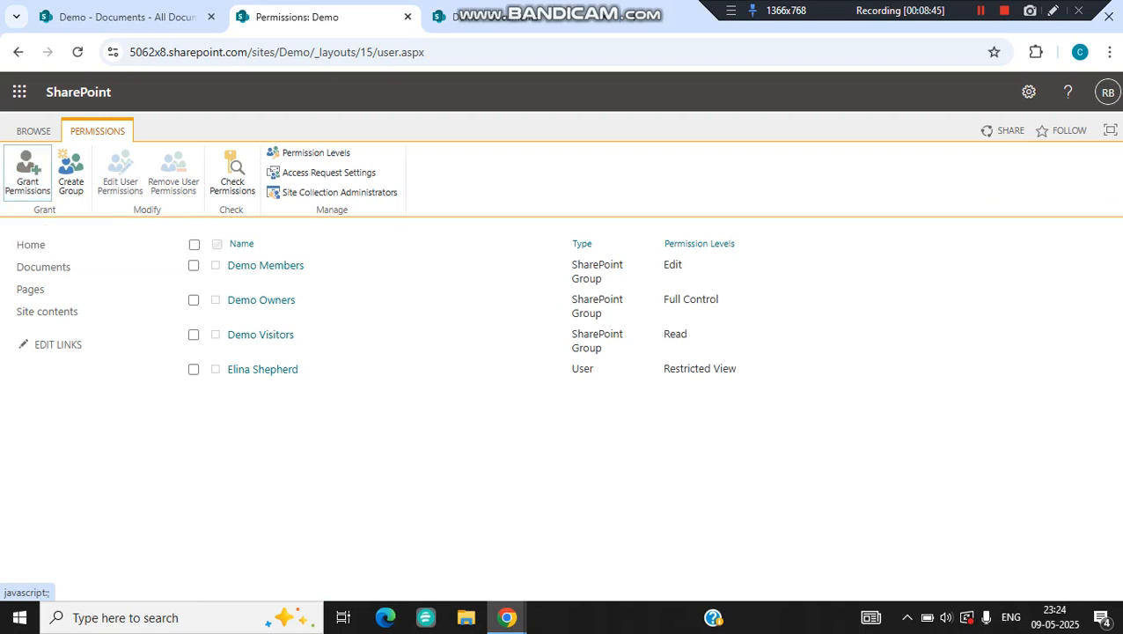